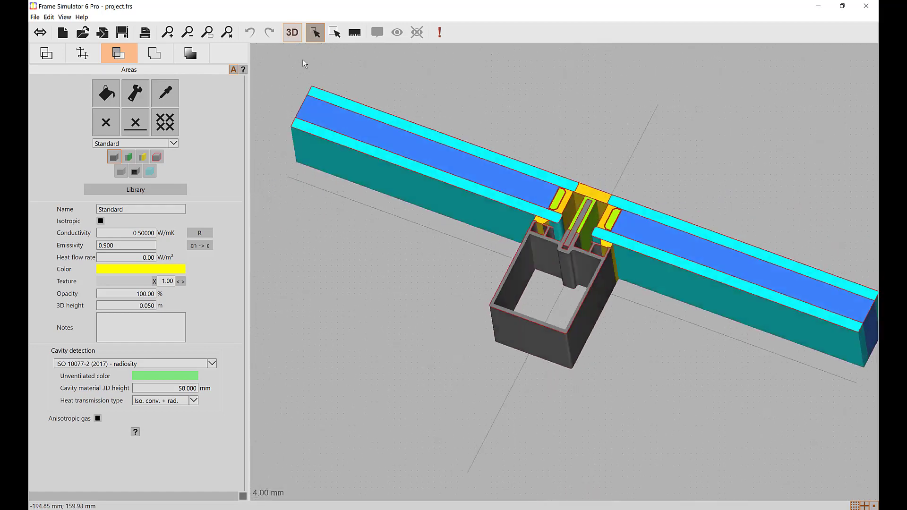
- Inspect the profile section in 3D from several angles, return to the default view, and review its boundary assignments
left_click_drag(549, 251, 609, 240)
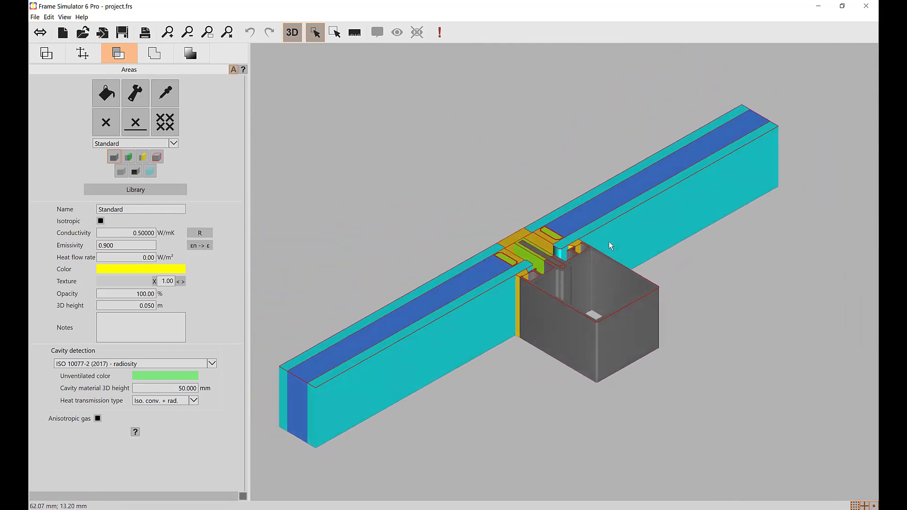
left_click(293, 34)
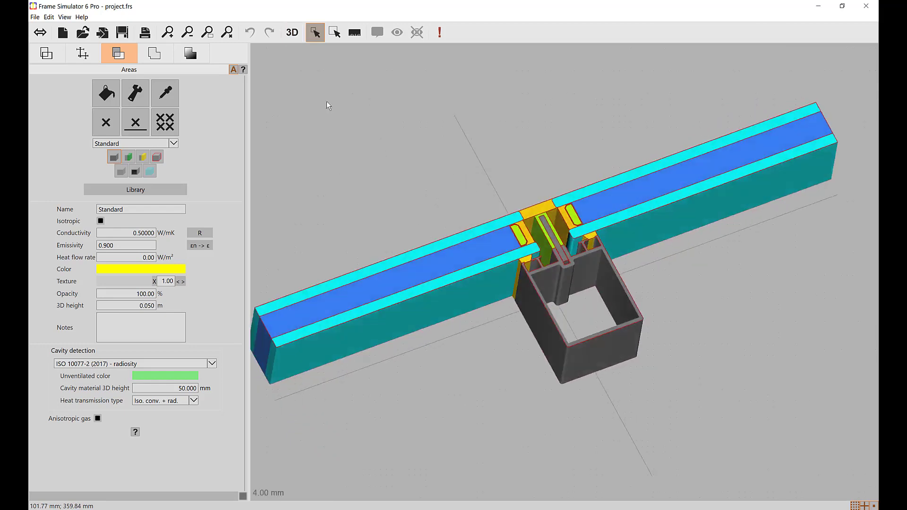
left_click(154, 56)
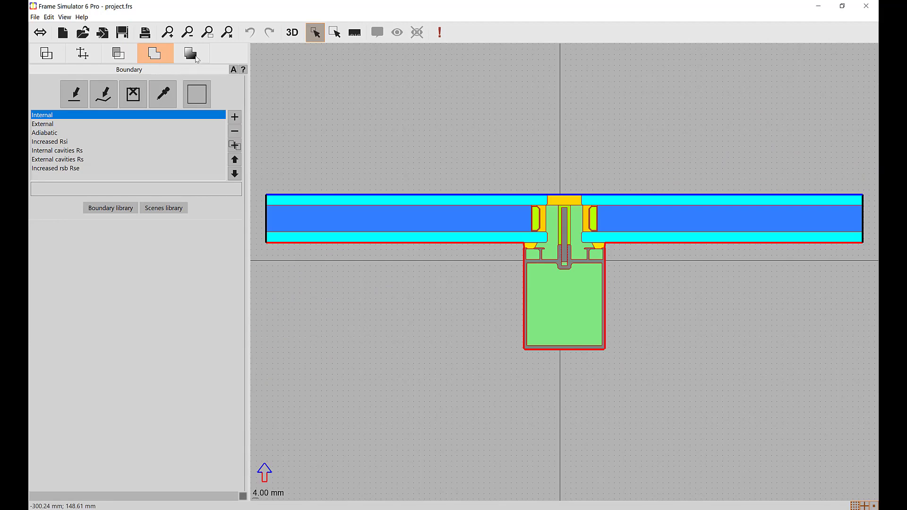
- Enable the computation of Utj and ψj in the simulation settings
left_click(192, 55)
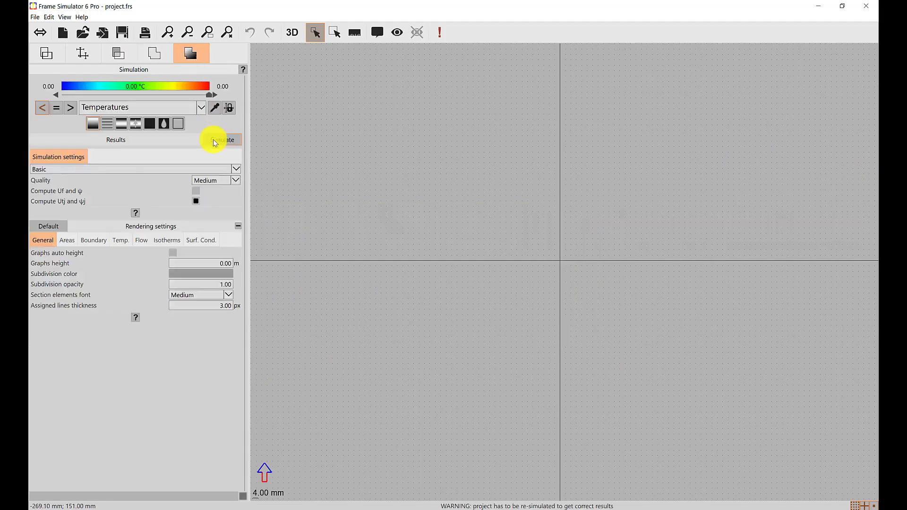
left_click(196, 201)
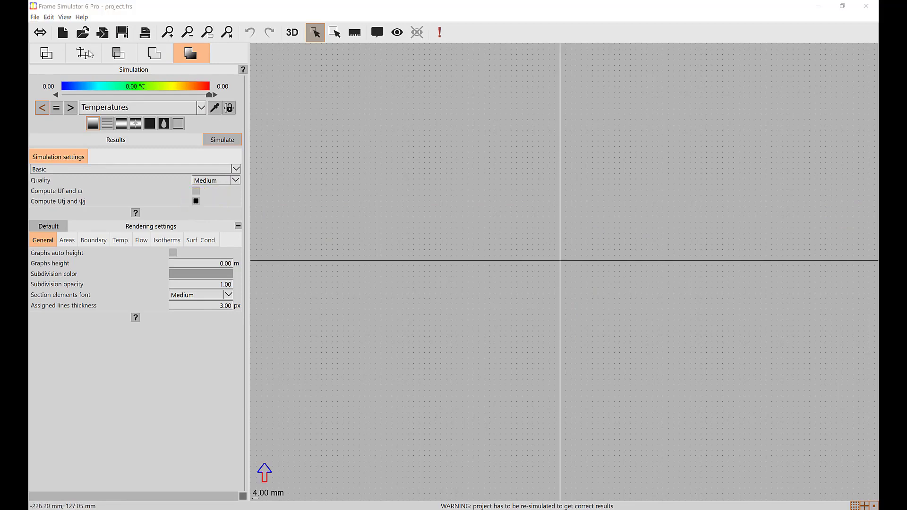
- Show the advanced element features and turn off automatic element generation
left_click(89, 53)
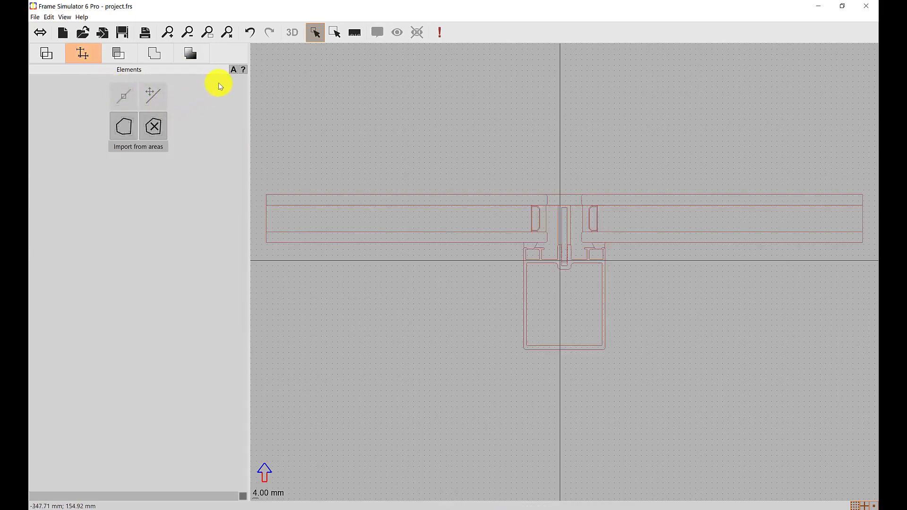
left_click(233, 70)
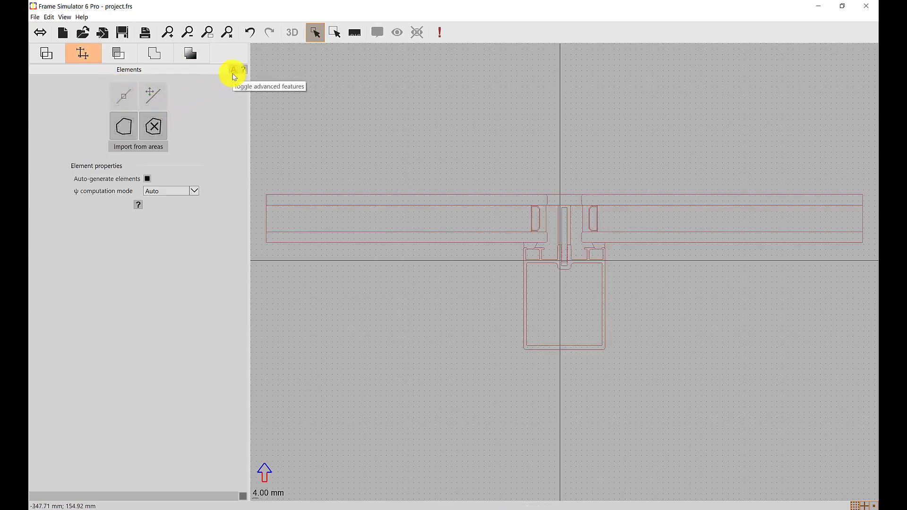
left_click(148, 180)
- Create a 190 mm section element named Glazing along the left pane, from its outer end to the frame edge, and choose its type
left_click(90, 95)
left_click(266, 222)
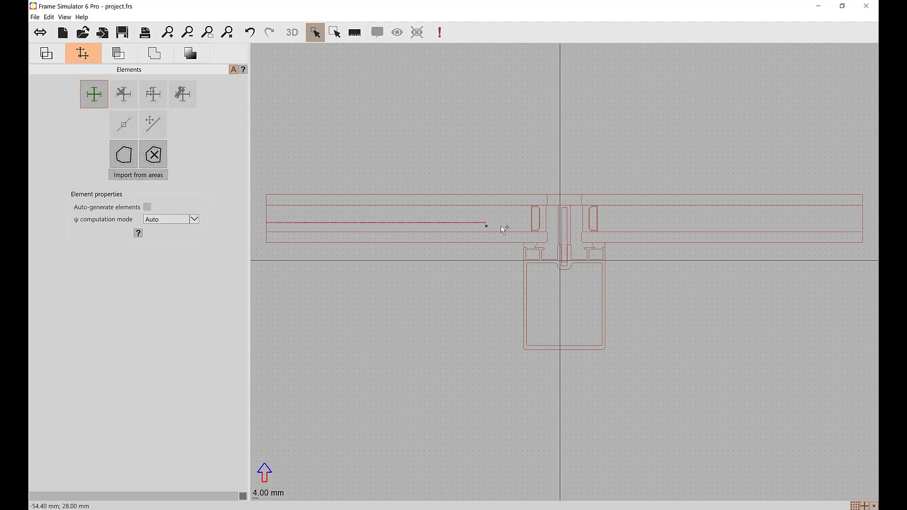
left_click(523, 285)
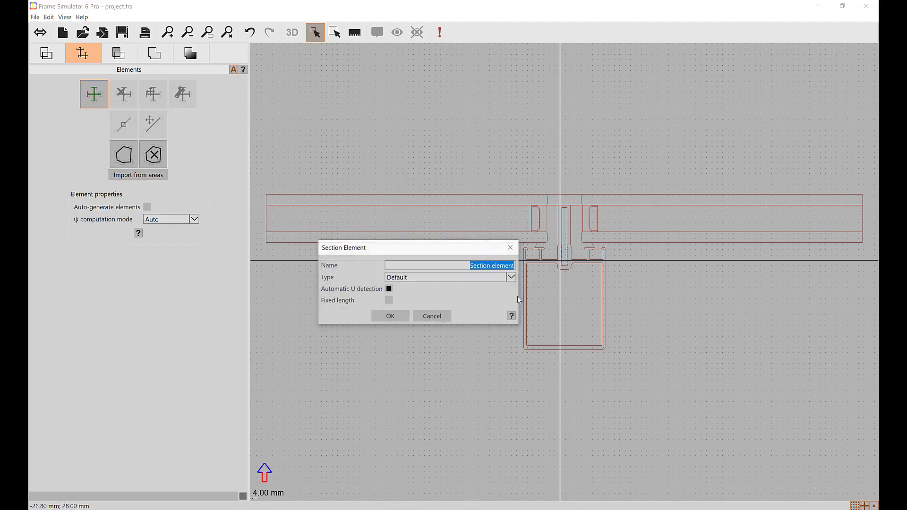
type("Glazing")
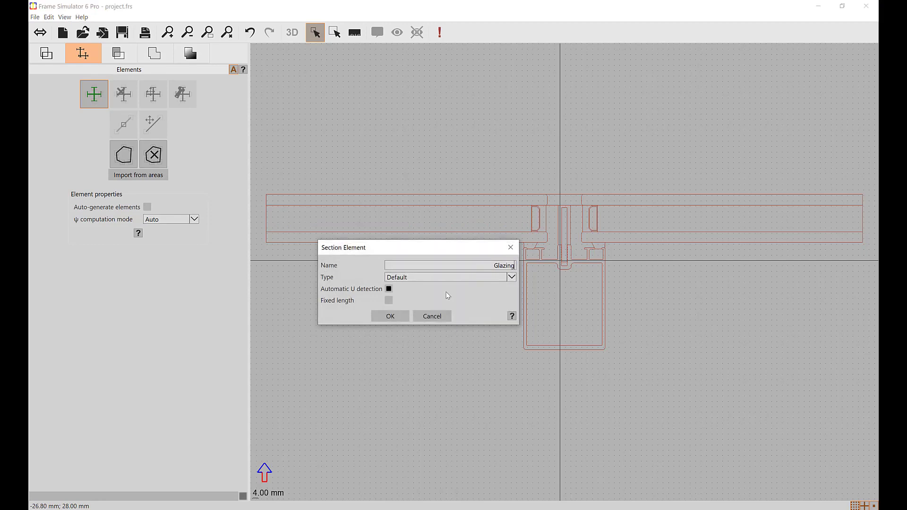
left_click(460, 281)
left_click(432, 308)
left_click(388, 319)
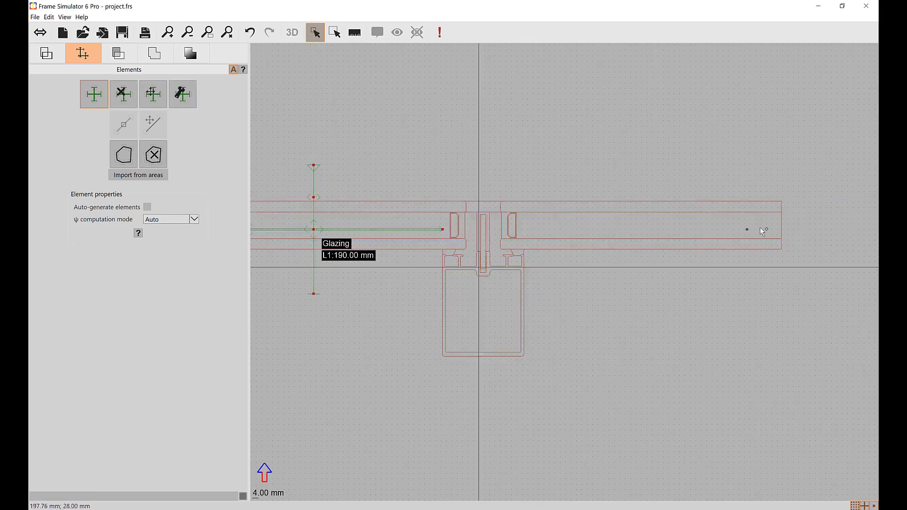
- Create a second 190 mm section element named Glazing along the right pane, ending at the frame edge, and choose its type
left_click(525, 294)
type("Glazing")
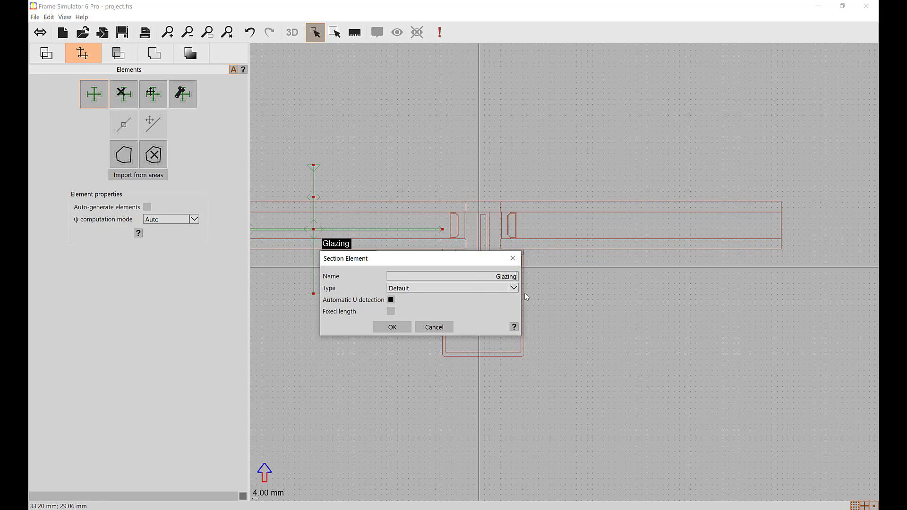
left_click(432, 290)
left_click(416, 316)
left_click(392, 327)
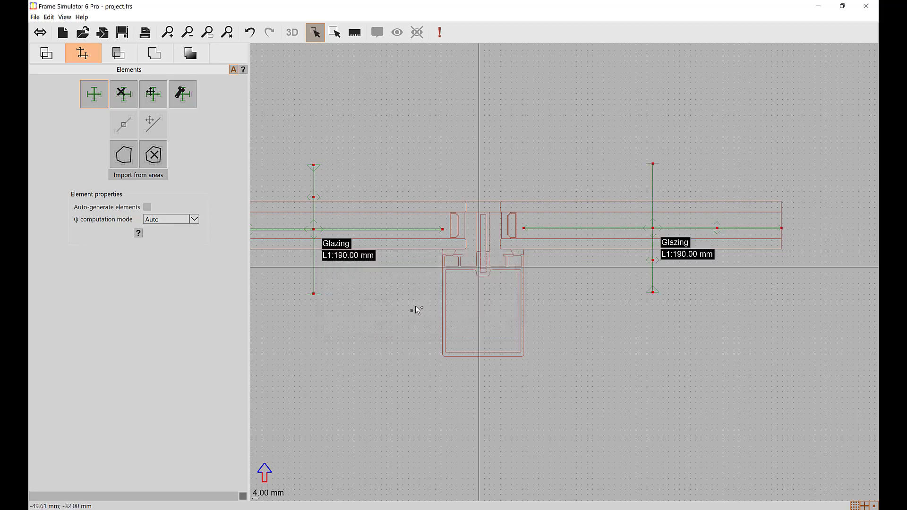
- Create a 60 mm section element named Frame across the full width of the mullion and choose its type
left_click(443, 280)
left_click(524, 280)
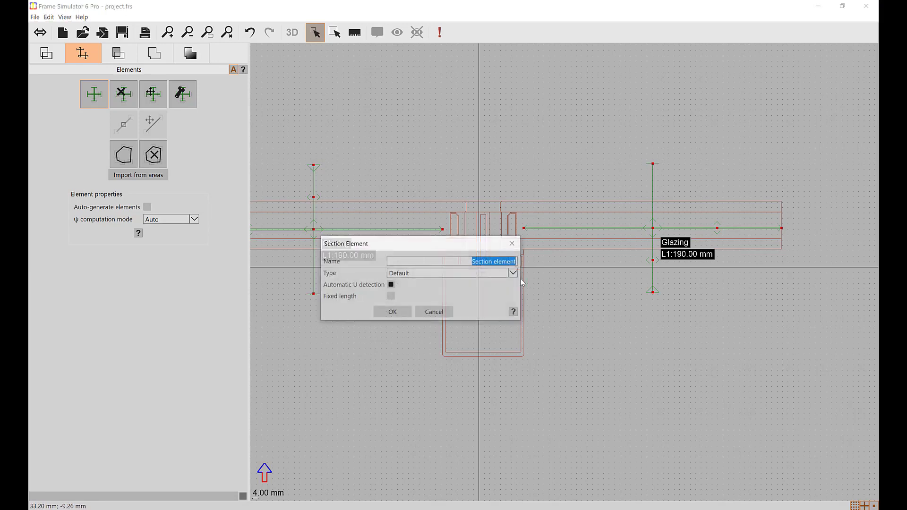
type("Frame")
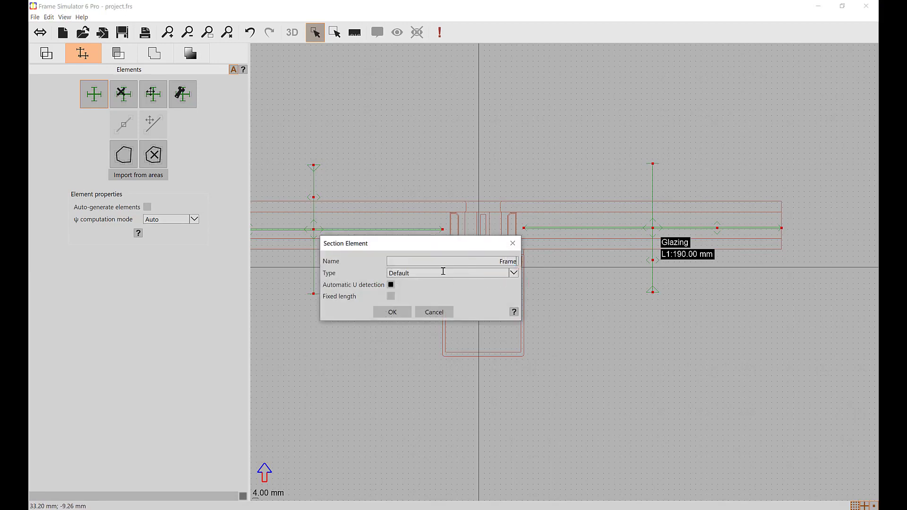
left_click(404, 272)
left_click(413, 294)
left_click(398, 316)
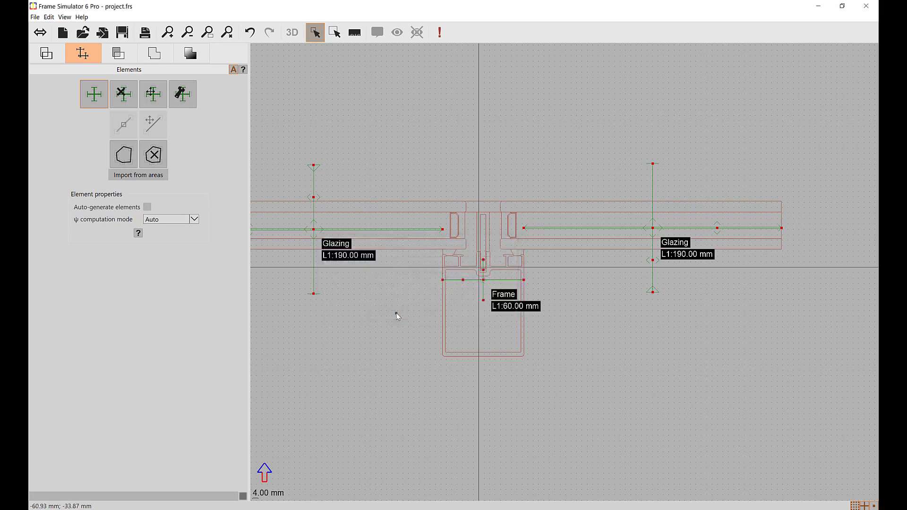
- Extend the Frame element's vertical line at both ends so it reaches above the glazing and below the mullion
left_click(162, 98)
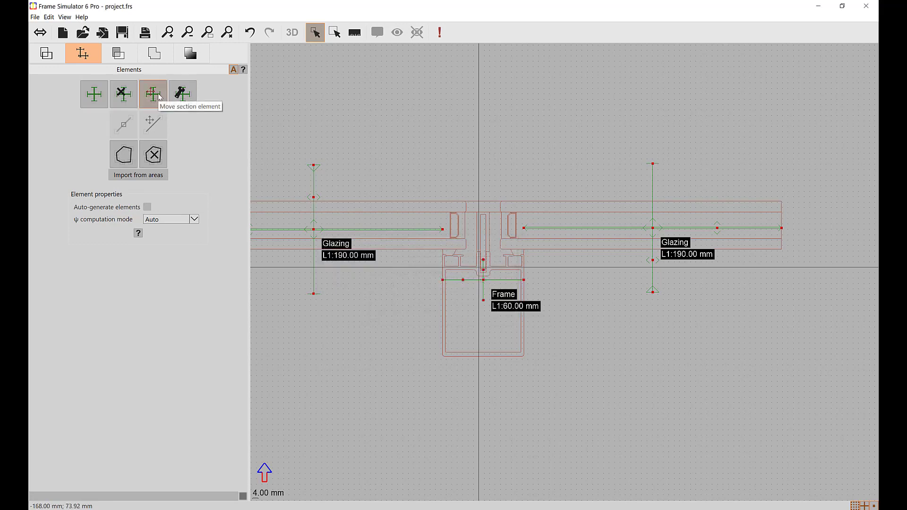
left_click_drag(484, 261, 484, 197)
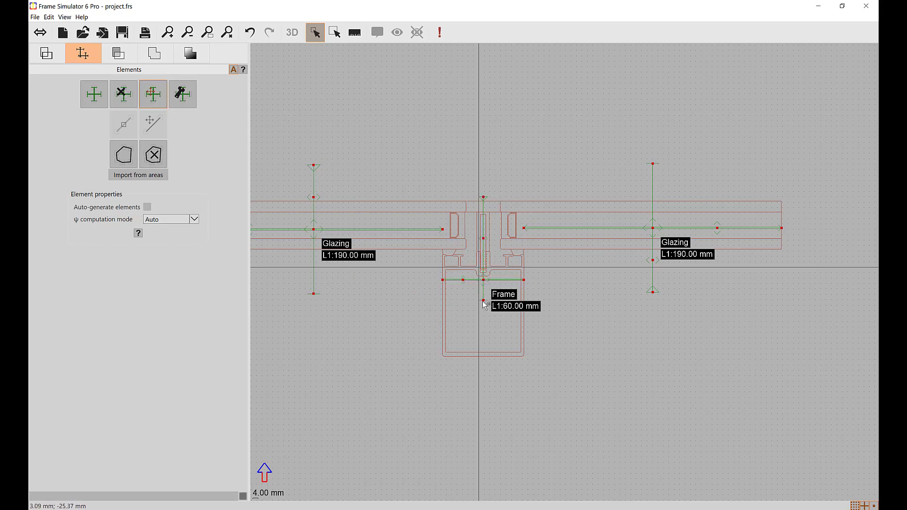
left_click_drag(484, 301, 484, 371)
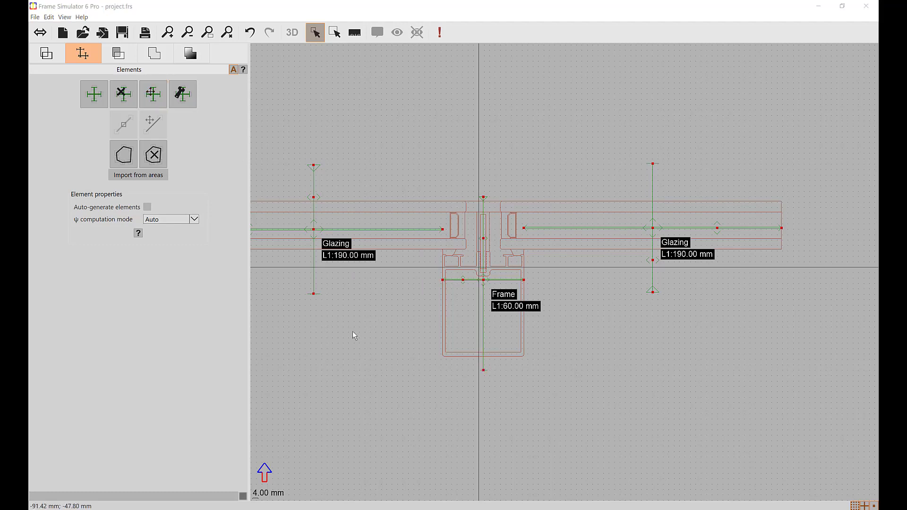
- Run the simulation and examine the temperature results across the section
left_click(189, 56)
left_click(224, 142)
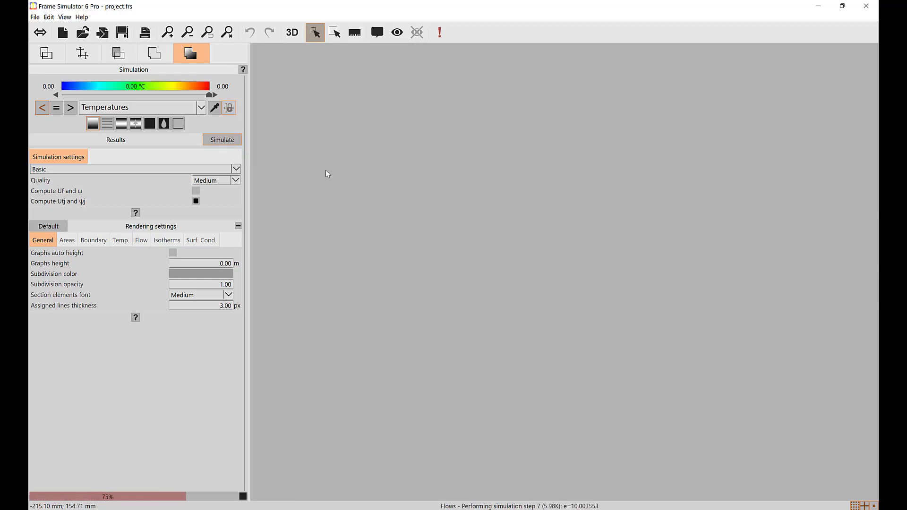
left_click_drag(412, 208, 480, 211)
scroll(491, 218, "down", 1)
left_click(494, 236)
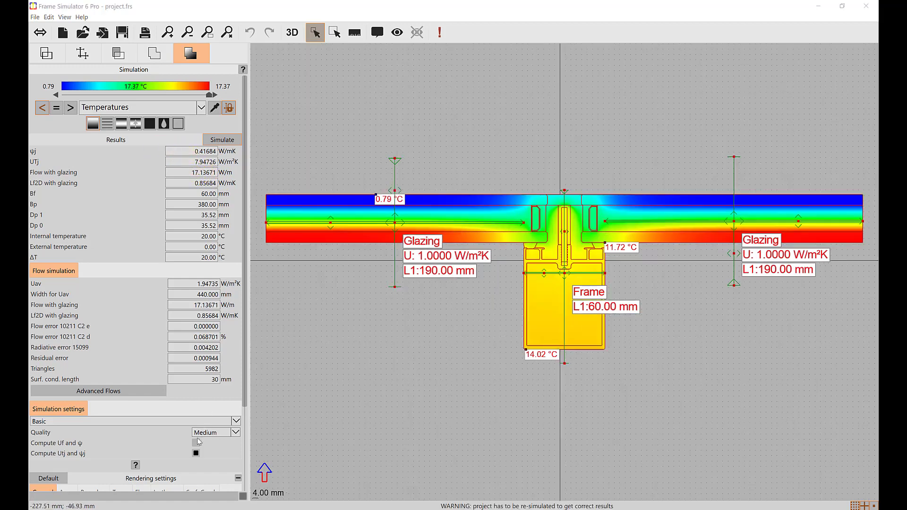
- Enable the computation of Uf and ψ, and outline the left and right glazing units with element polygons
left_click(196, 445)
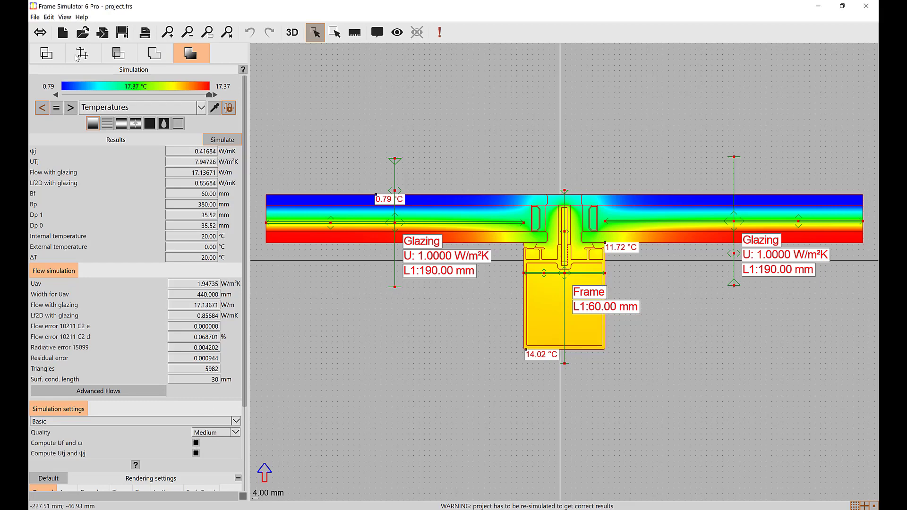
left_click(78, 56)
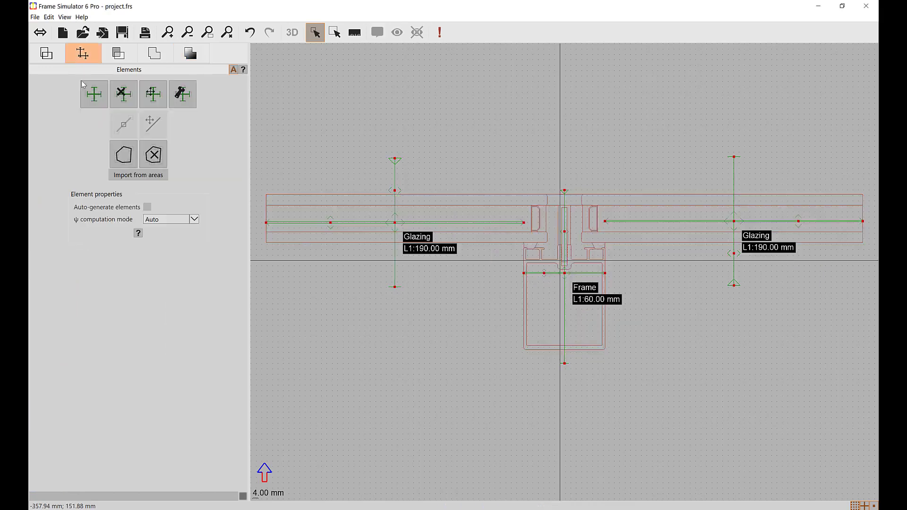
left_click(123, 155)
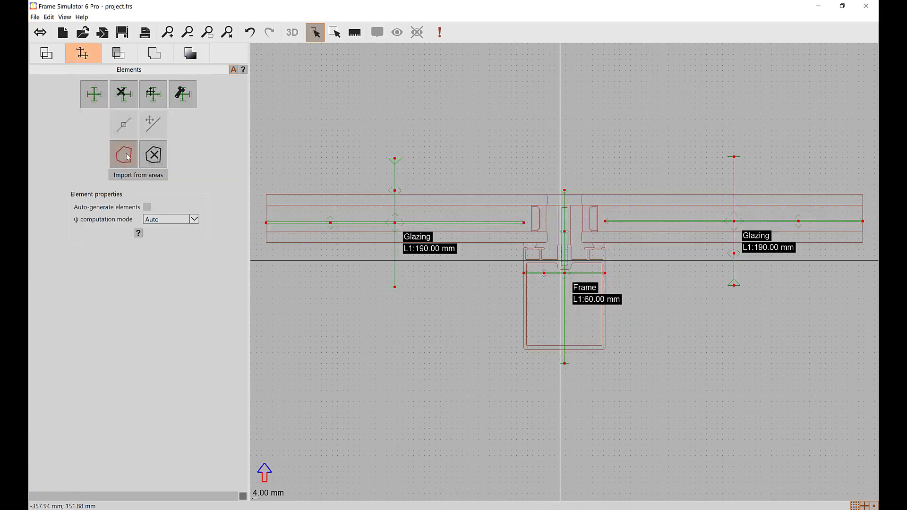
left_click(267, 195)
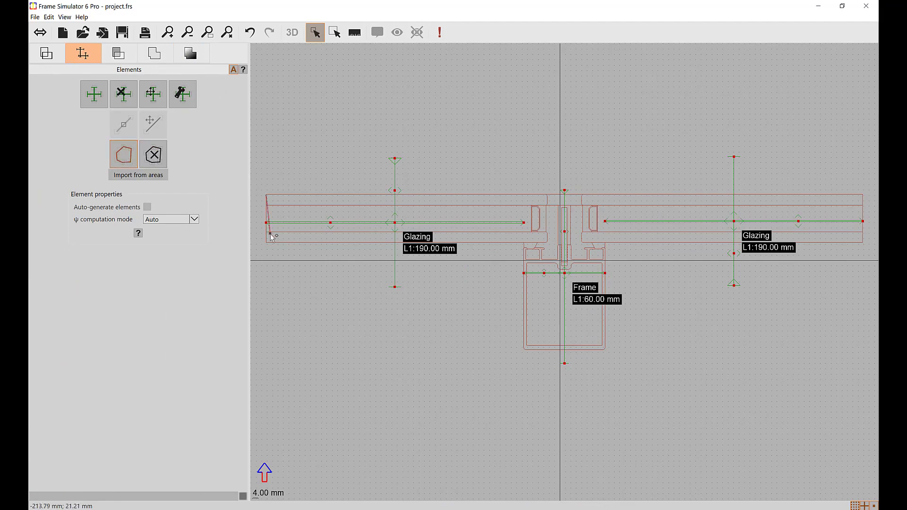
left_click(267, 243)
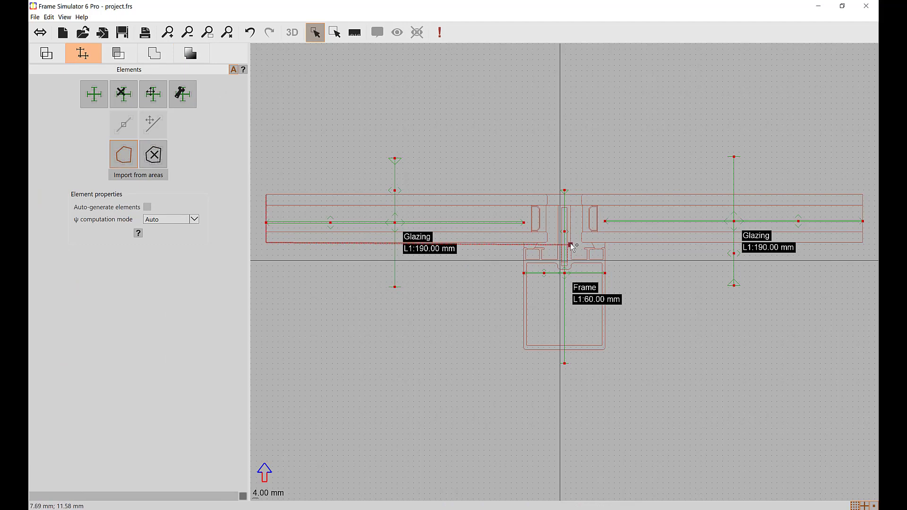
left_click(546, 191)
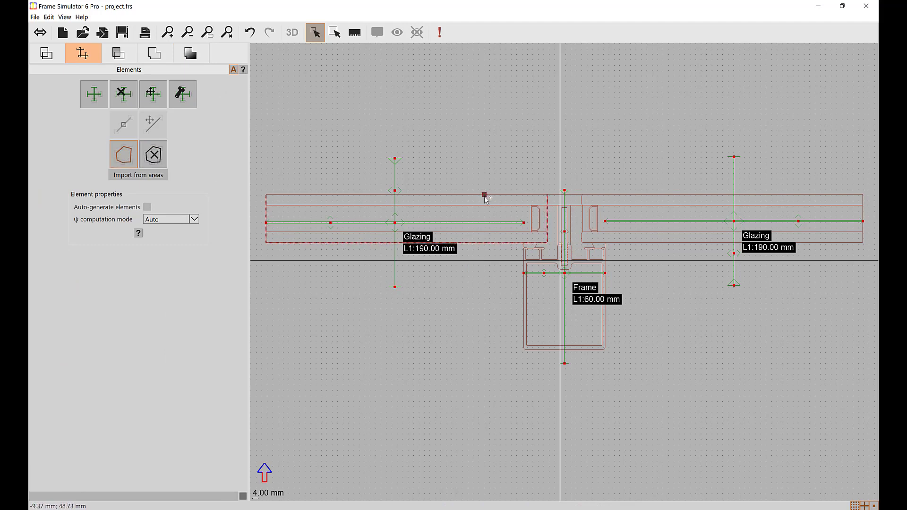
left_click(267, 196)
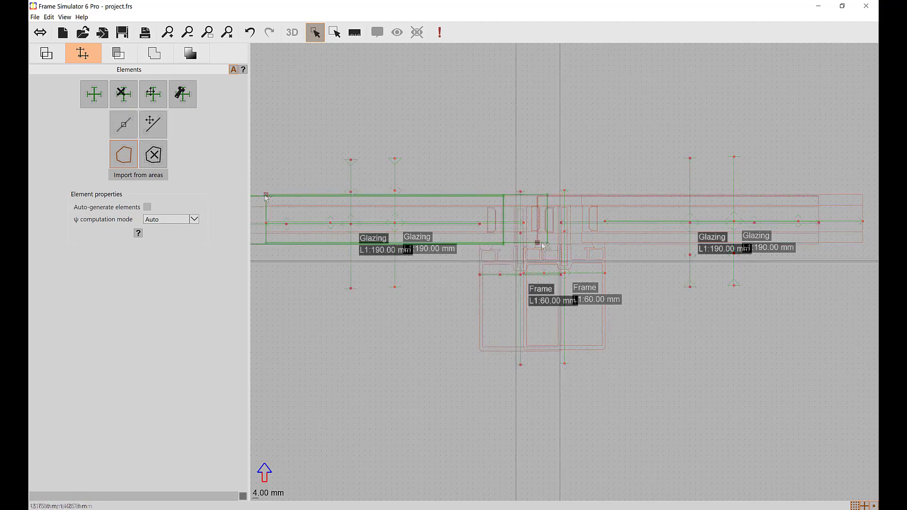
left_click(820, 244)
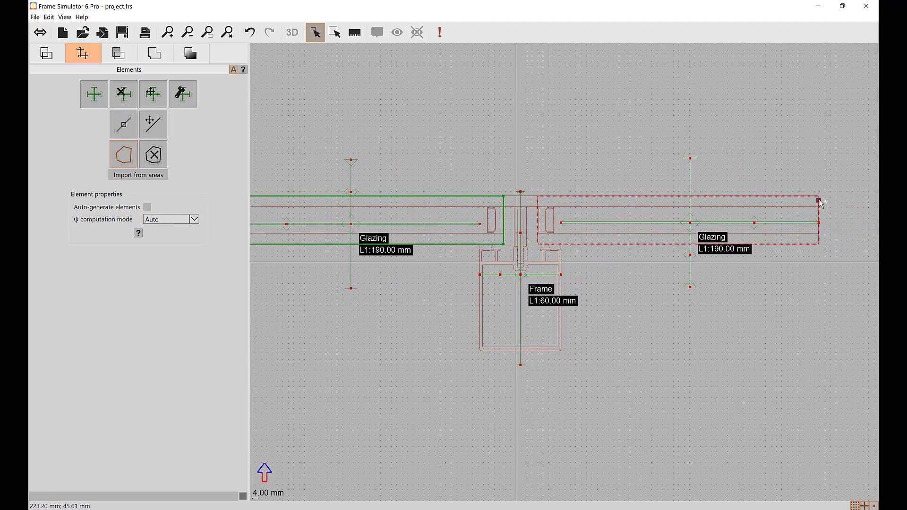
left_click(820, 197)
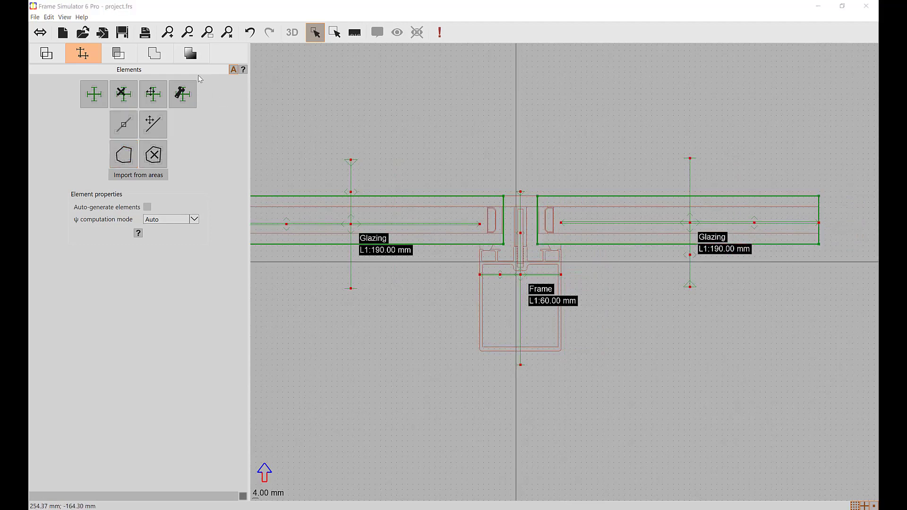
- Rerun the simulation with the glazing outlines in place and dismiss the warning about areas not fully contained by elements
left_click(187, 61)
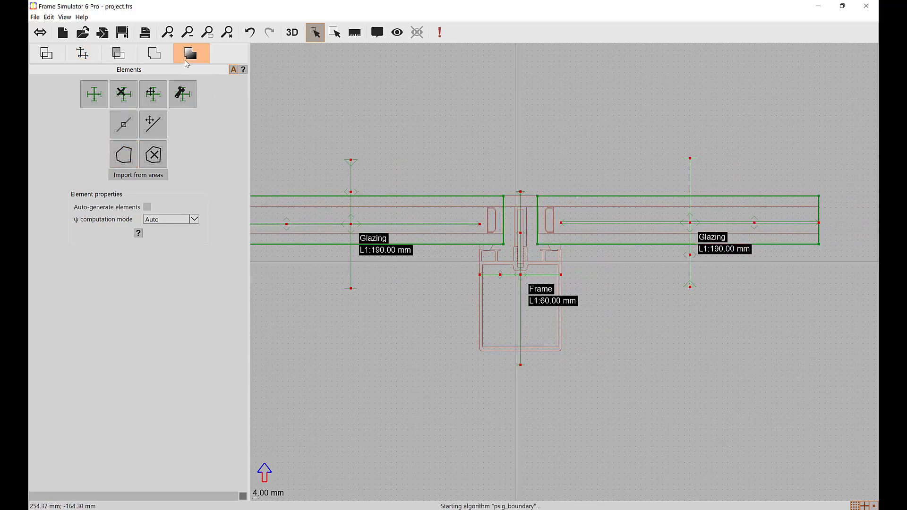
left_click(218, 141)
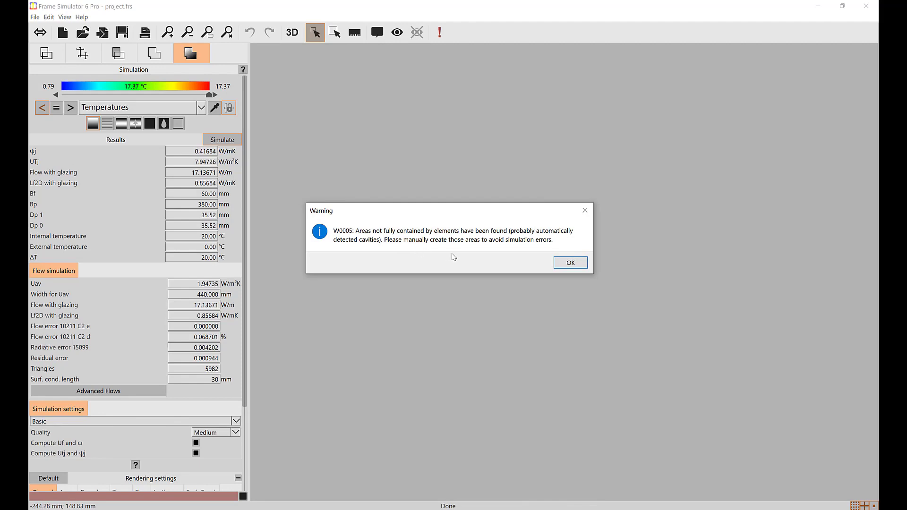
left_click(563, 263)
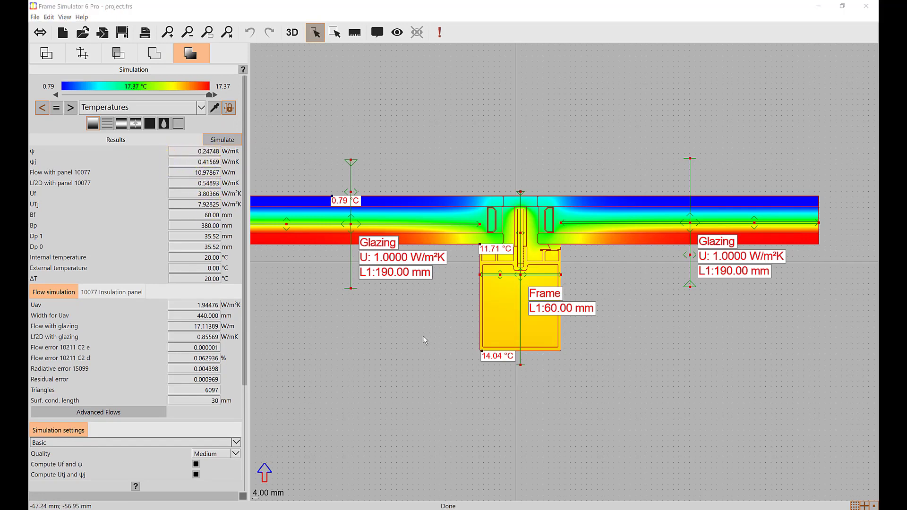
- Examine the 10077 Insulation panel results and the numbered areas around the central joint in the Areas display
left_click(127, 294)
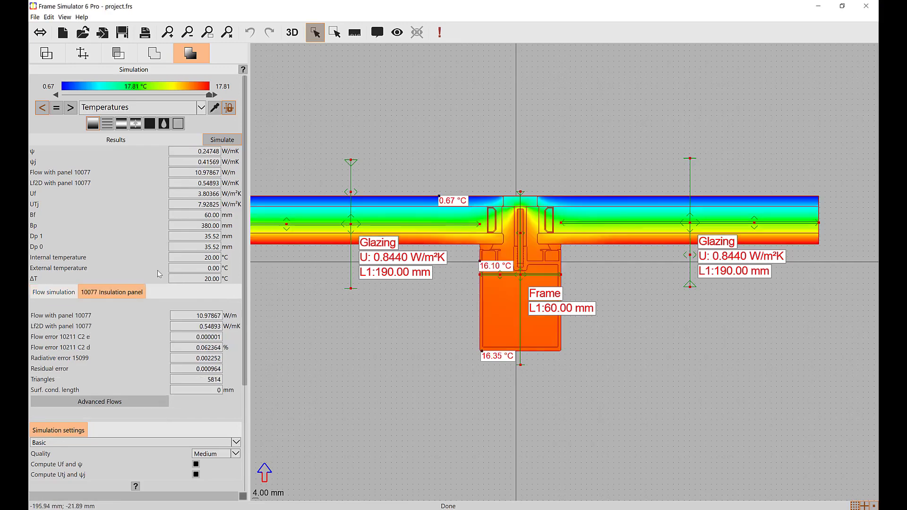
left_click(152, 125)
scroll(522, 226, "up", 1)
scroll(517, 217, "up", 4)
left_click(441, 295)
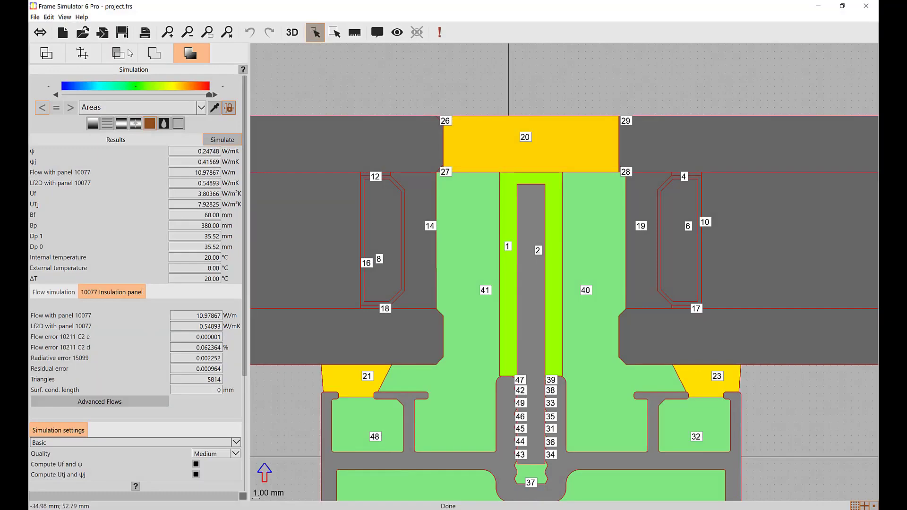
- Choose a cavity material of type 10077 radiosity and get it ready for filling areas
left_click(83, 54)
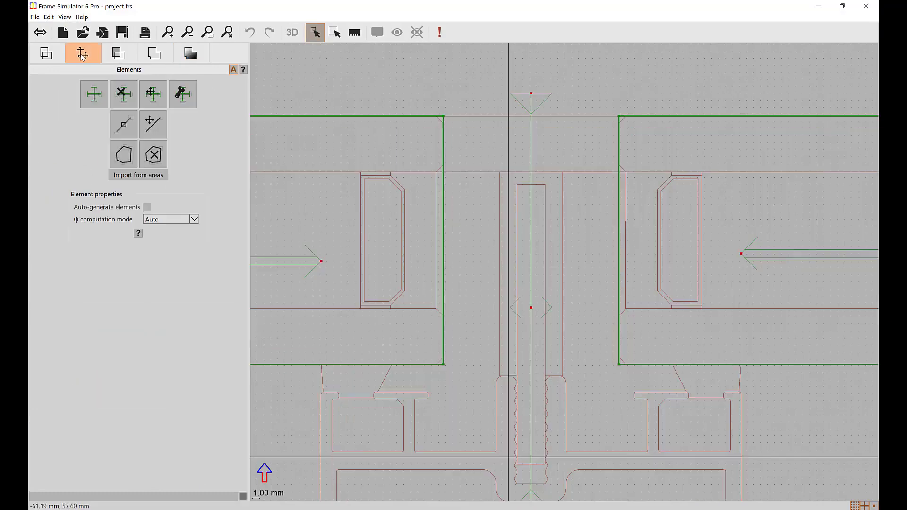
left_click(447, 318)
left_click(119, 55)
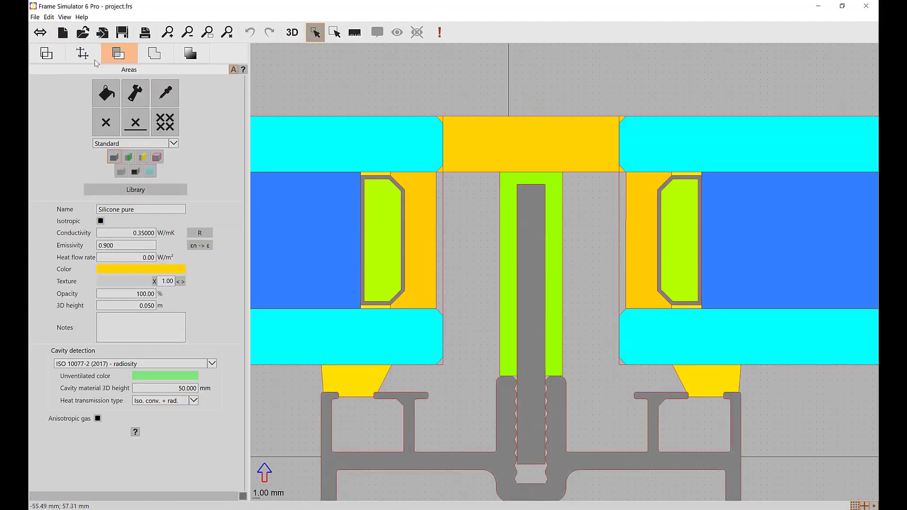
left_click(135, 171)
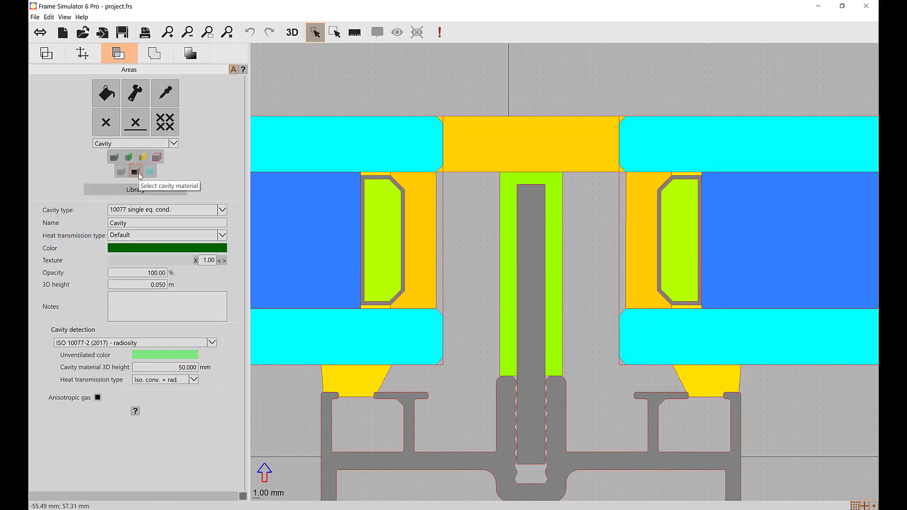
left_click(130, 209)
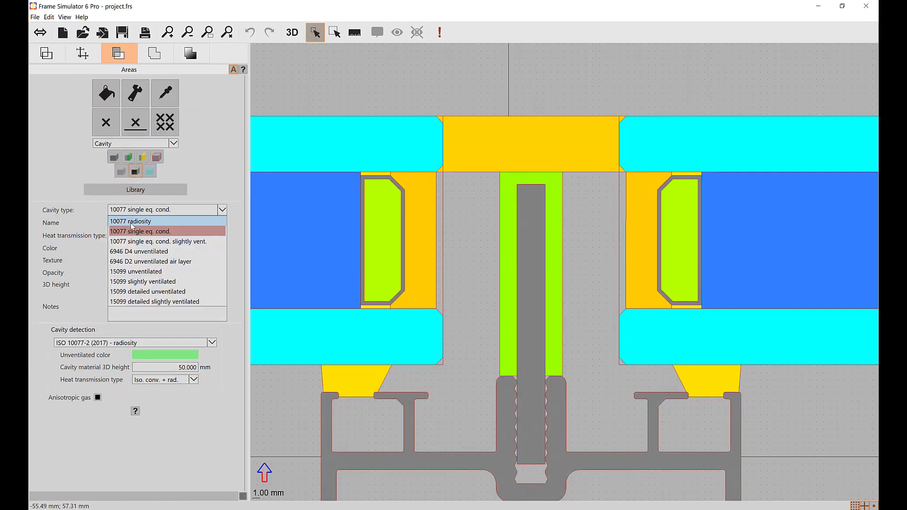
left_click(131, 218)
left_click(106, 93)
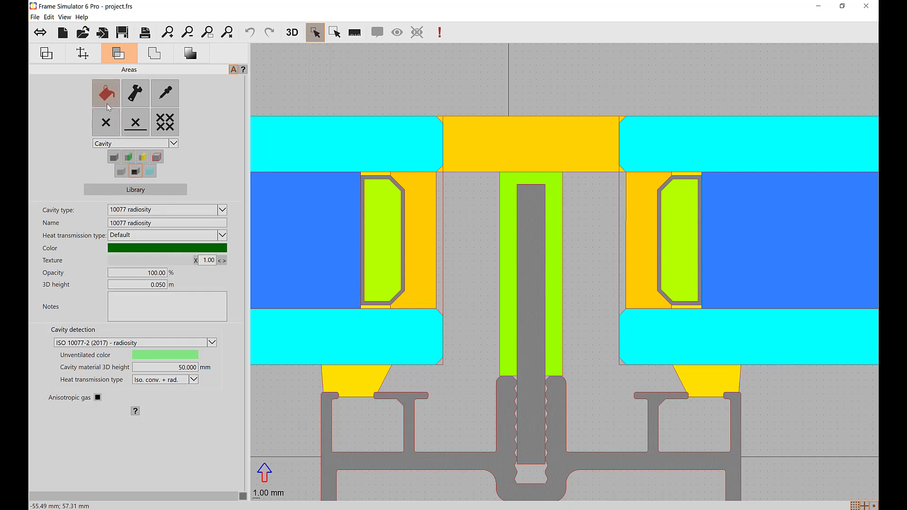
- Fill the cavities on both sides of the central joint, including the narrow strips and chamfer corners beside the glazing, with the 10077 radiosity material
left_click(440, 202)
left_click(468, 208)
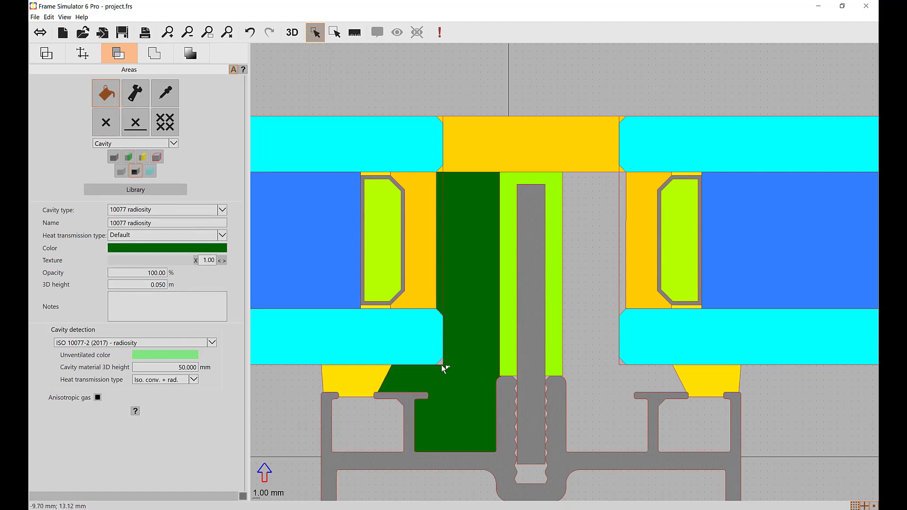
left_click(605, 243)
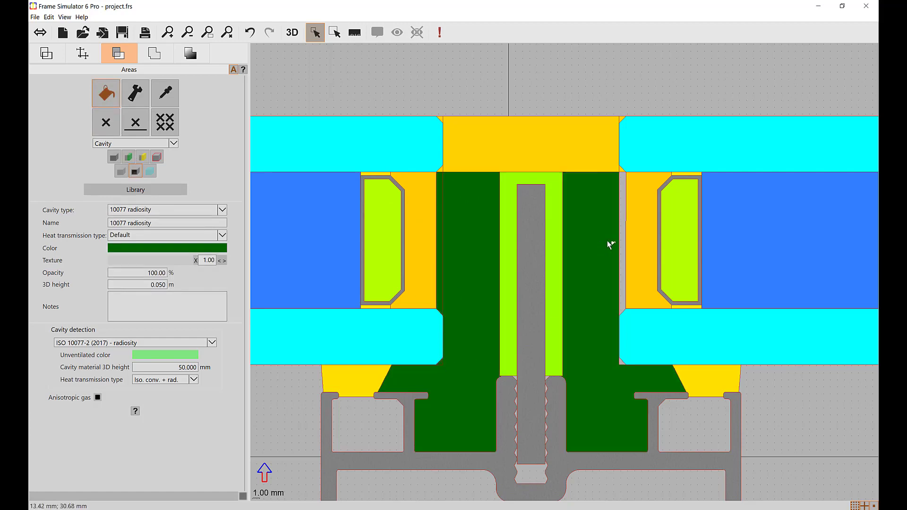
left_click(621, 230)
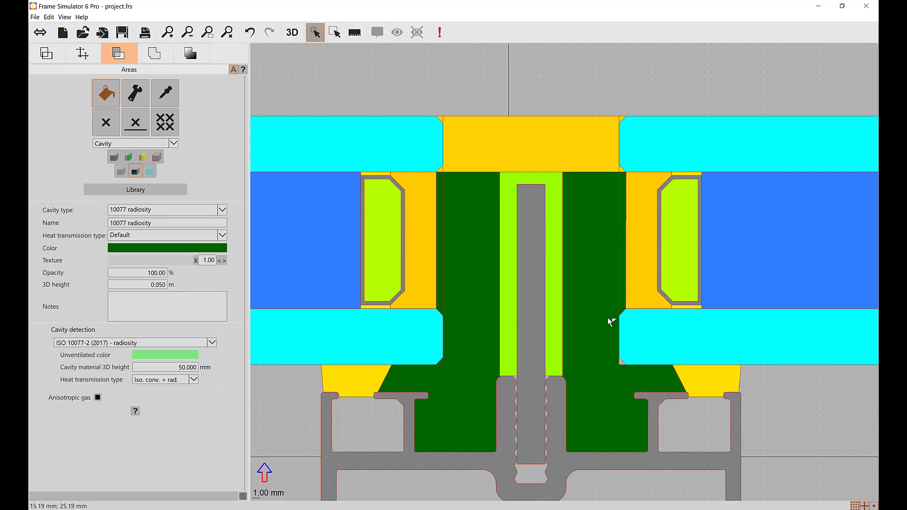
left_click(622, 361)
- Rerun the simulation with the filled joint cavities and view the temperatures across the whole section
left_click(194, 54)
left_click(221, 140)
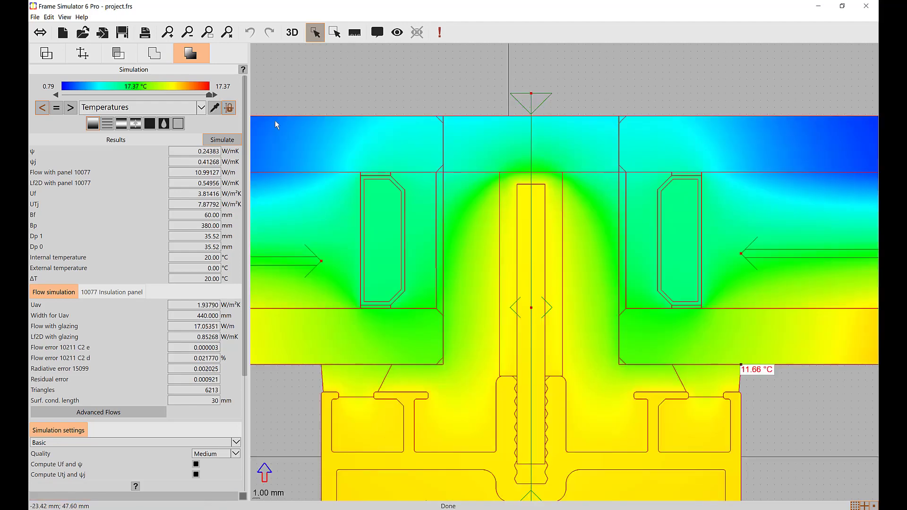
left_click(228, 33)
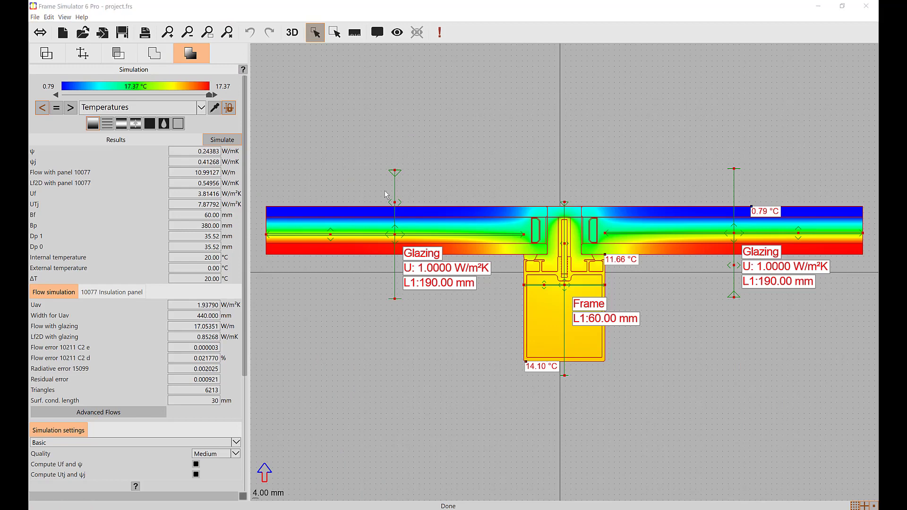
- Remove the 10077 radiosity material from the joint cavities, edge strips and chamfer corners on both sides of the central joint
left_click(118, 53)
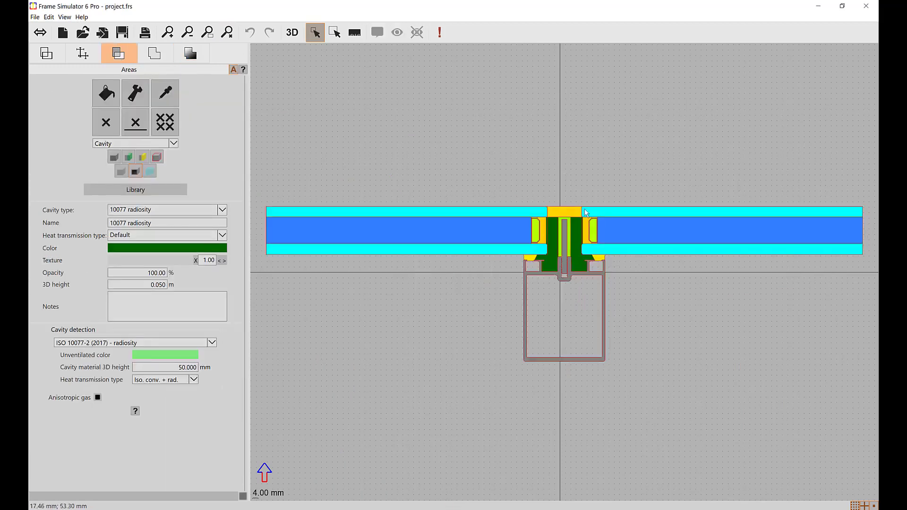
scroll(584, 227, "up", 5)
left_click(106, 123)
left_click(416, 175)
left_click(384, 170)
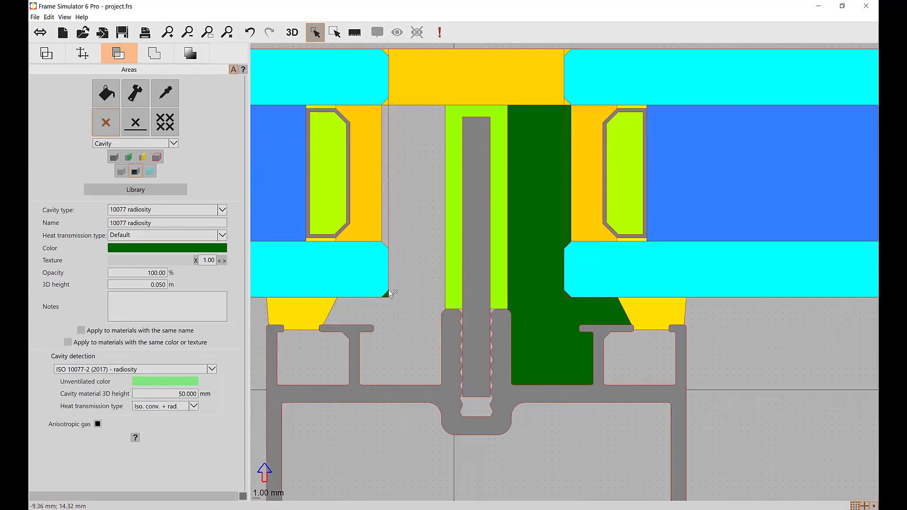
left_click(386, 296)
left_click(543, 314)
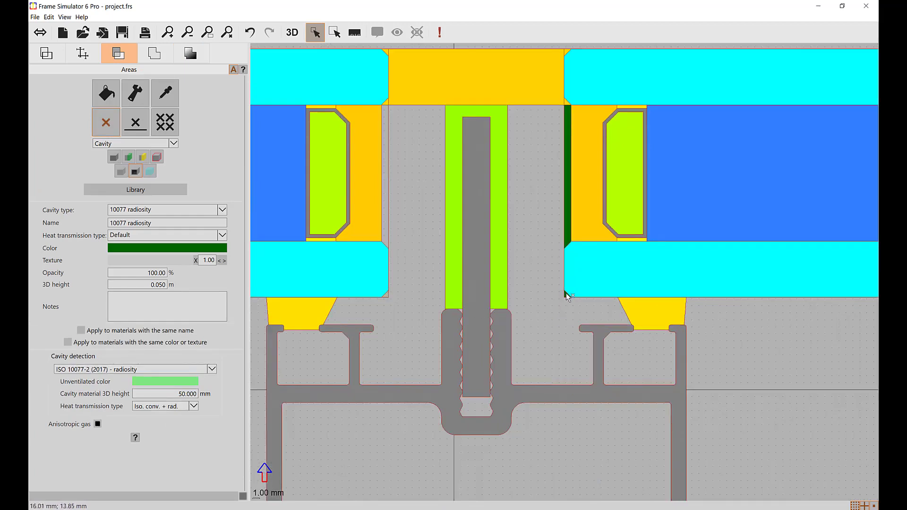
left_click(566, 208)
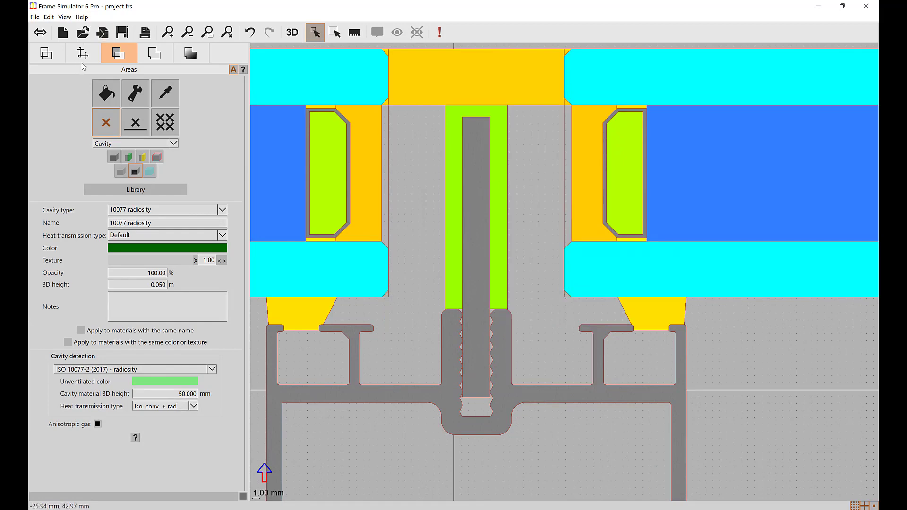
- Add points along the inner vertical edge of the left glazing's element polygon for the pane chamfers and the recessed spacer edge
left_click(94, 58)
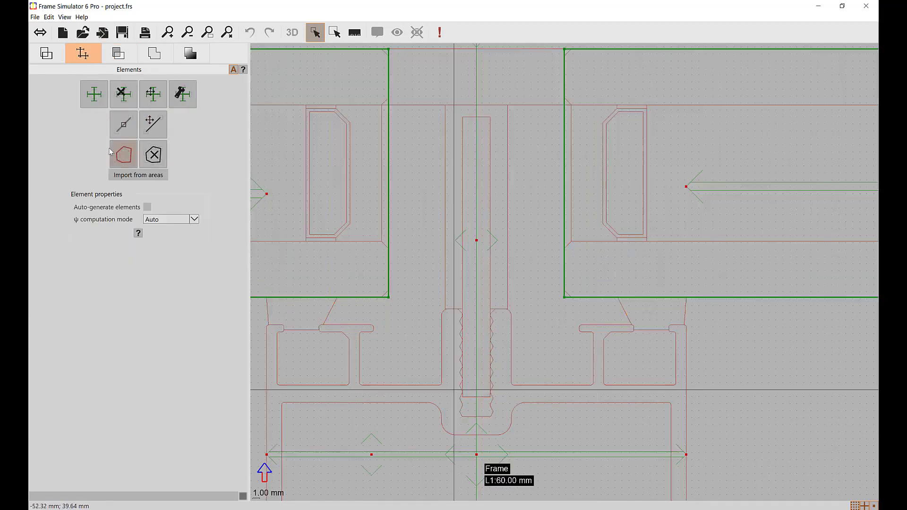
left_click(118, 132)
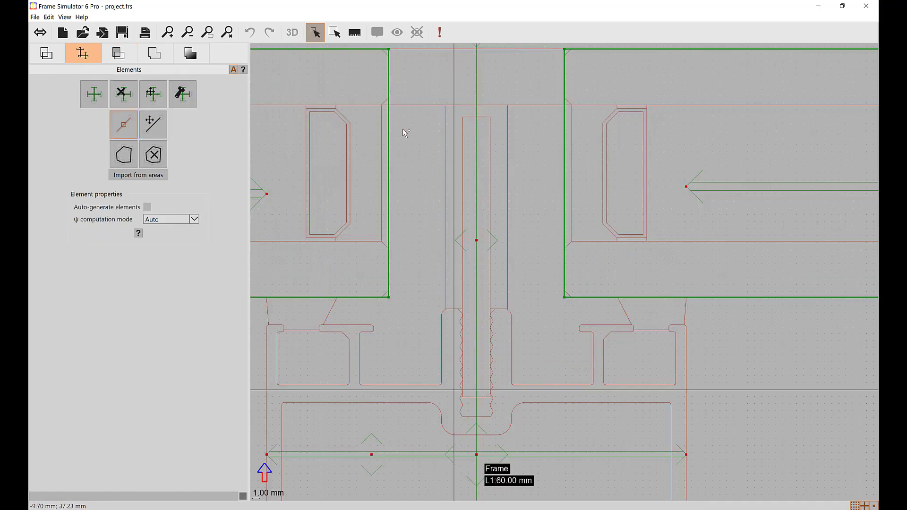
left_click(391, 56)
left_click(389, 88)
left_click(388, 112)
left_click(388, 173)
- Move the left glazing polygon's points onto the outer pane's chamfers and the recessed edge between the panes
left_click(153, 124)
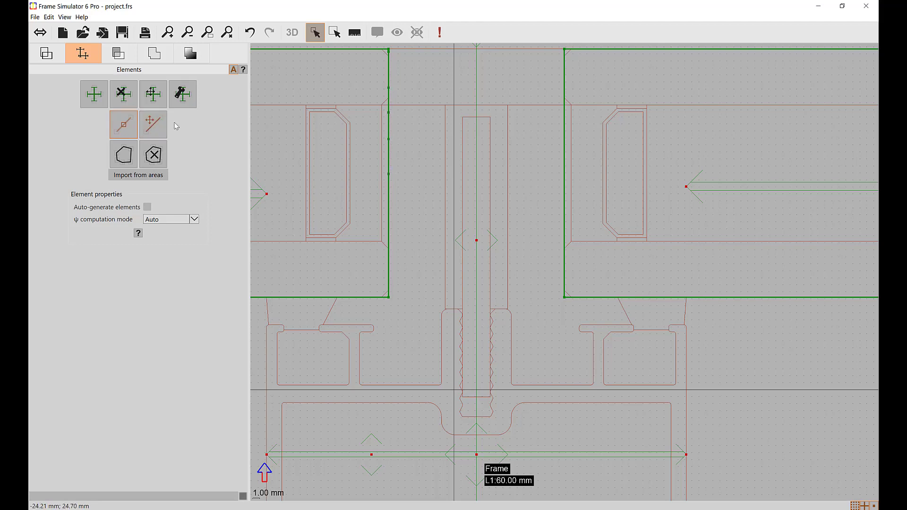
left_click(392, 55)
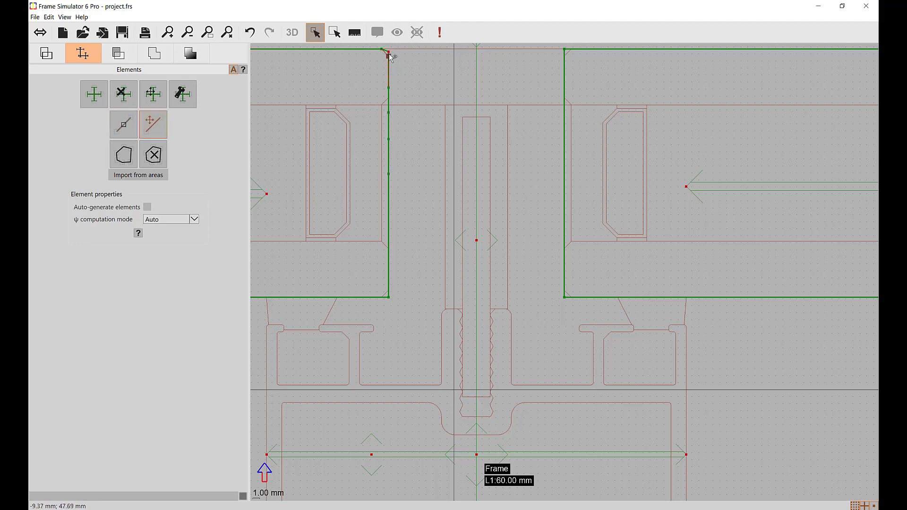
left_click(388, 87)
left_click(388, 98)
left_click_drag(390, 114, 381, 105)
left_click(389, 248)
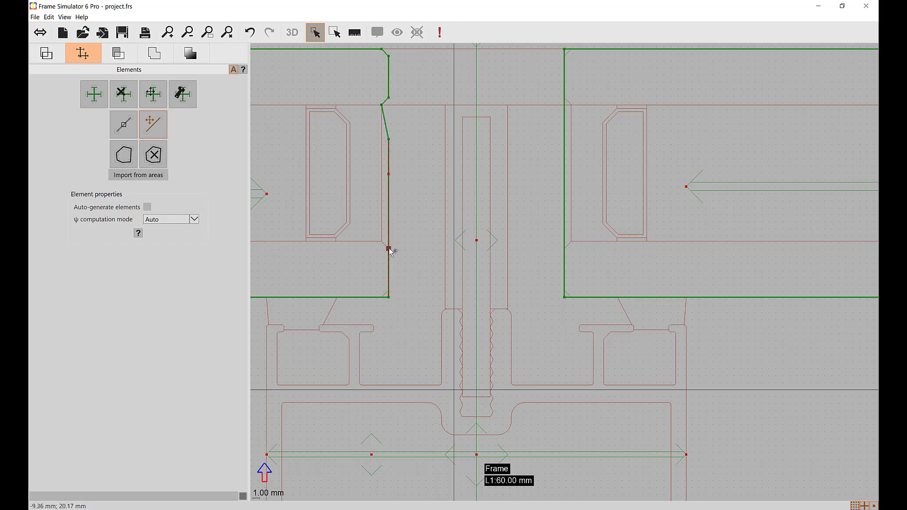
left_click_drag(389, 139, 382, 242)
- Add a point near the lower inner corner of the left glazing polygon and move the corner to follow the inner pane's chamfer
left_click(122, 127)
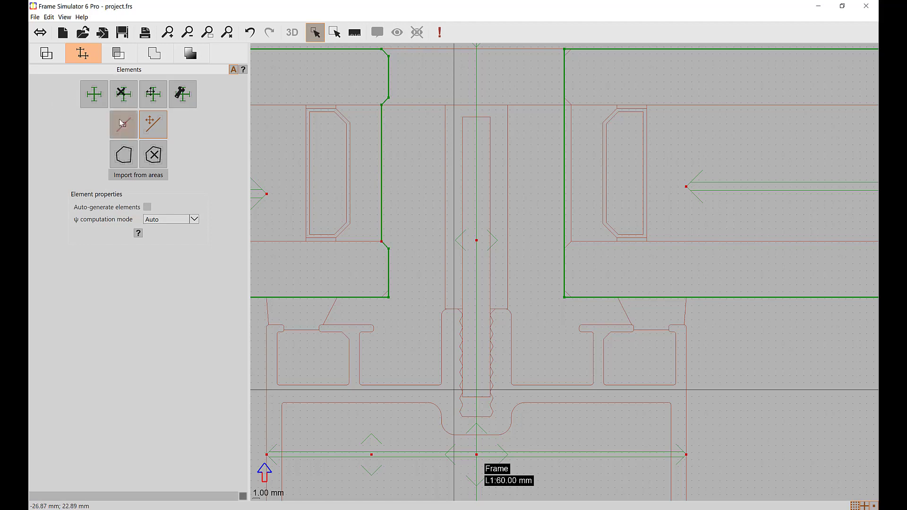
left_click(388, 292)
left_click(157, 127)
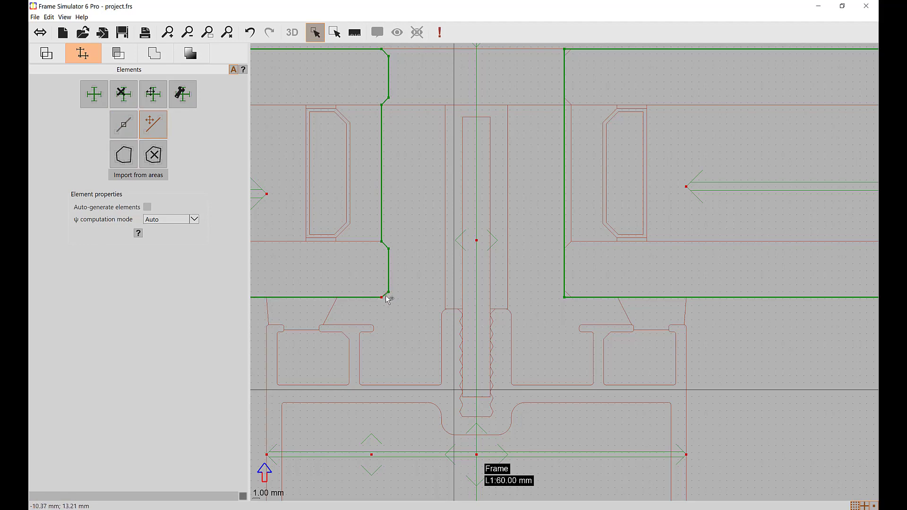
left_click_drag(389, 289, 388, 290)
- Add points along the inner vertical edge of the right glazing's element polygon at the pane chamfers and recess corners
left_click_drag(622, 238, 570, 262)
left_click(123, 124)
left_click(513, 78)
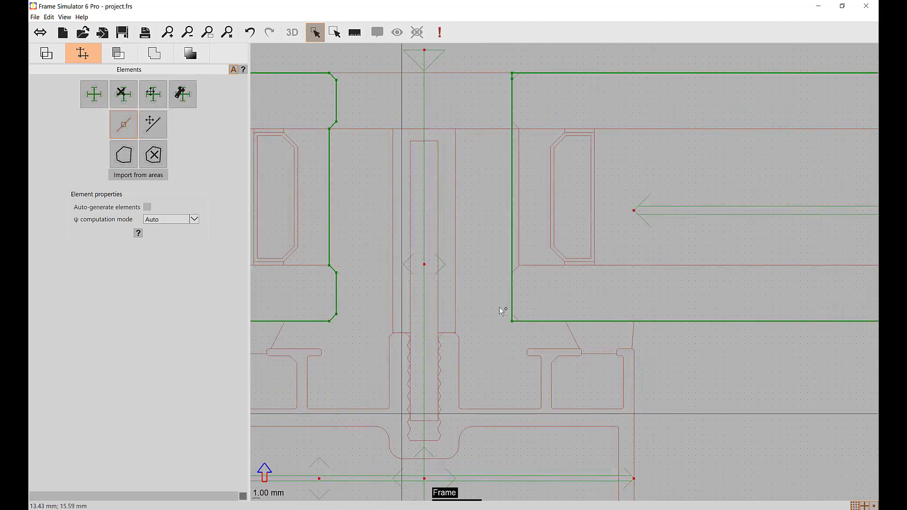
left_click(514, 314)
- Move the right glazing polygon's points to follow the pane chamfers and the recessed edge between the panes
left_click(153, 125)
left_click_drag(513, 73, 519, 72)
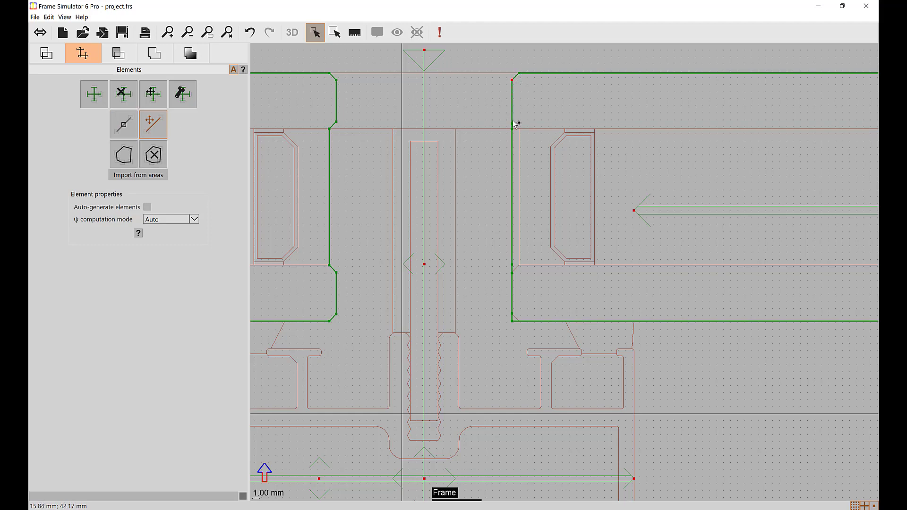
left_click_drag(513, 128, 519, 129)
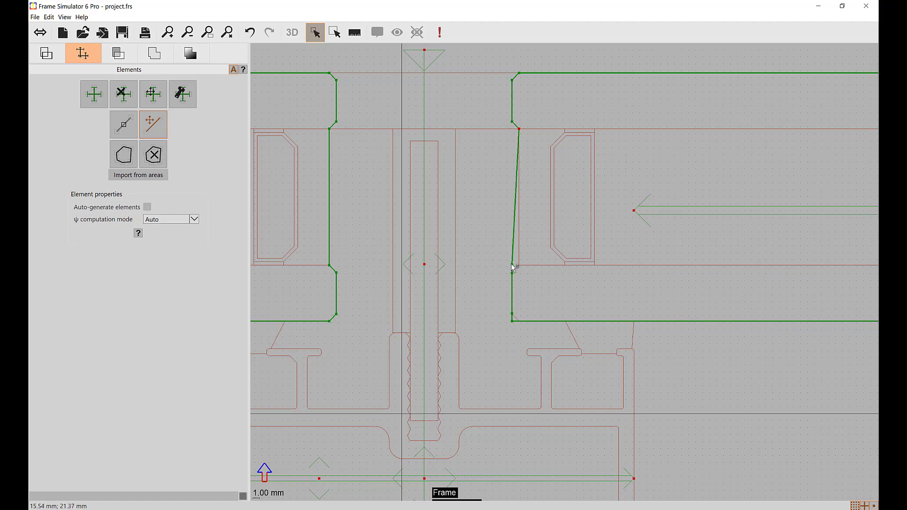
left_click_drag(515, 264, 515, 275)
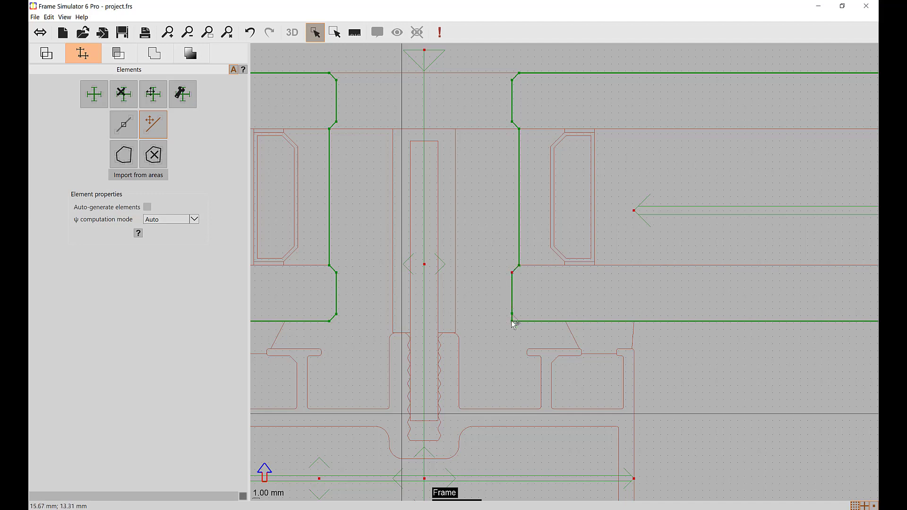
left_click(518, 322)
left_click_drag(447, 262, 477, 289)
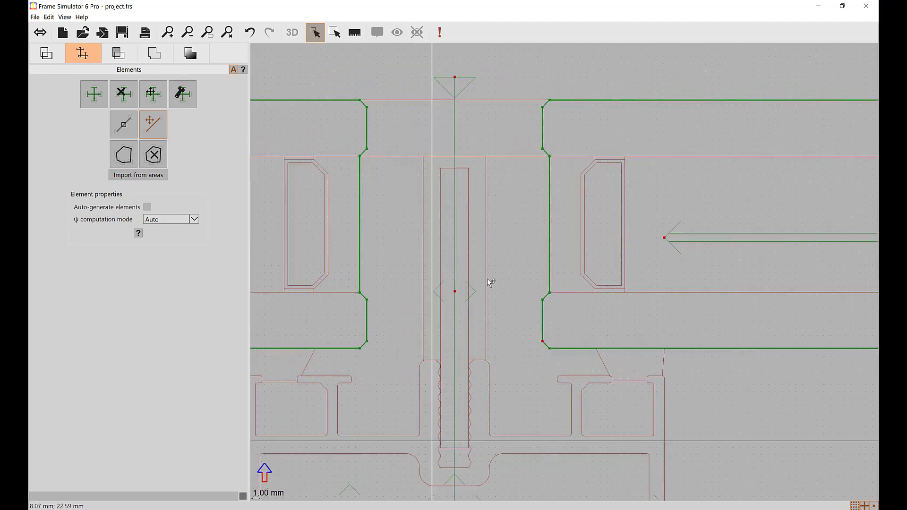
- Rerun the simulation with the refined glazing outlines and view the temperatures across the whole section
left_click(188, 33)
left_click(191, 52)
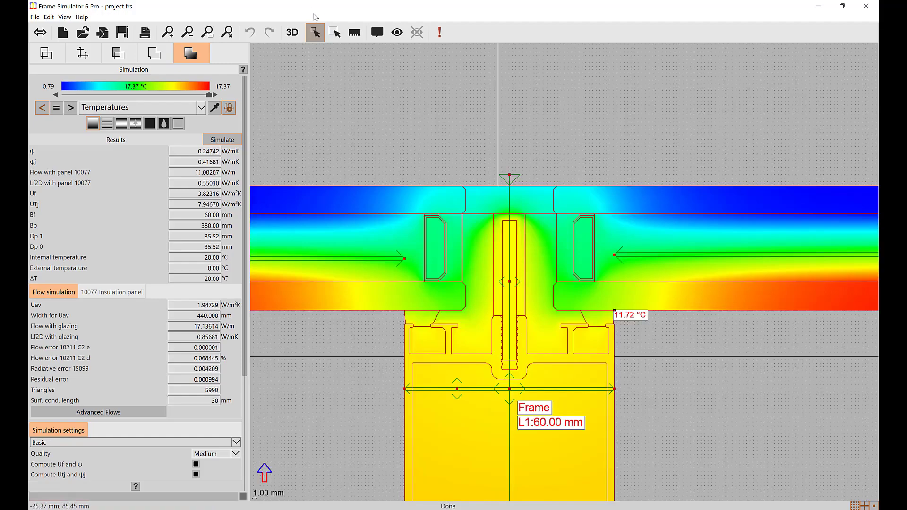
left_click(228, 32)
scroll(523, 276, "down", 1)
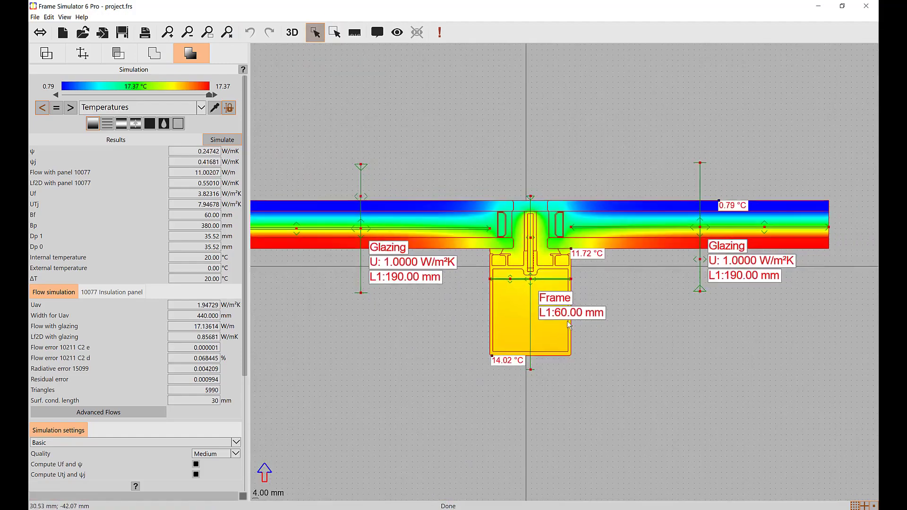
left_click_drag(523, 275, 549, 284)
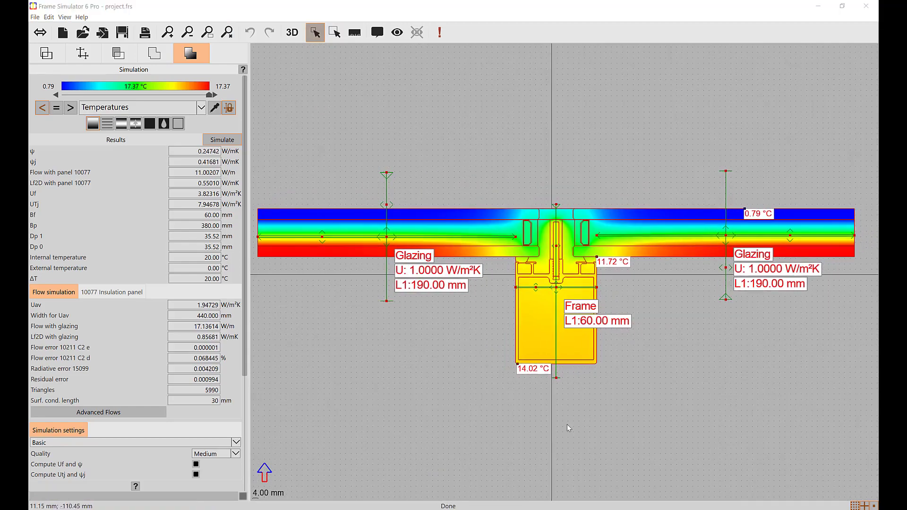
- Delete the left Glazing, Frame and right Glazing elements, keeping the glazing polygons
left_click(85, 57)
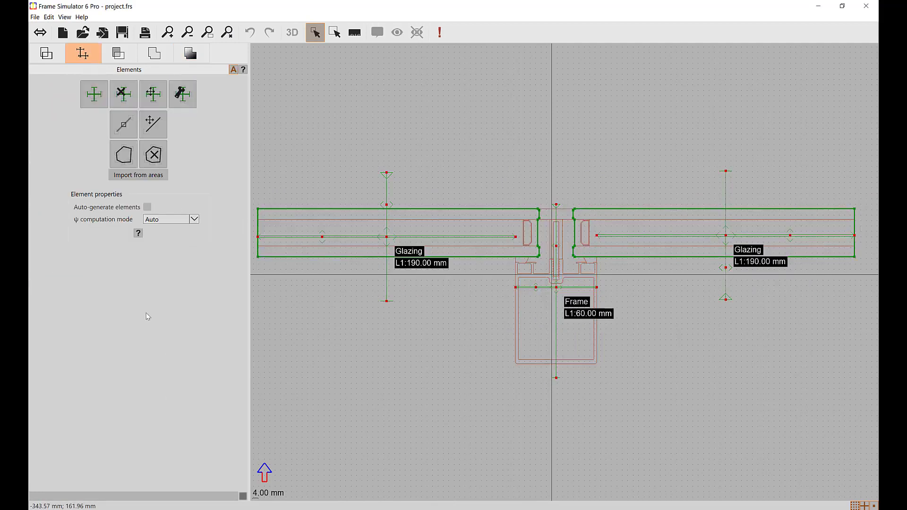
left_click(124, 94)
left_click(404, 256)
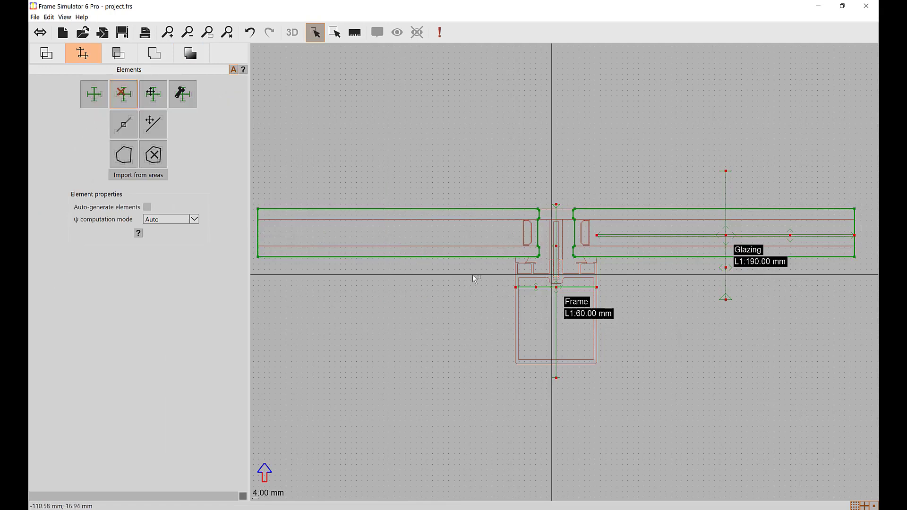
left_click(586, 311)
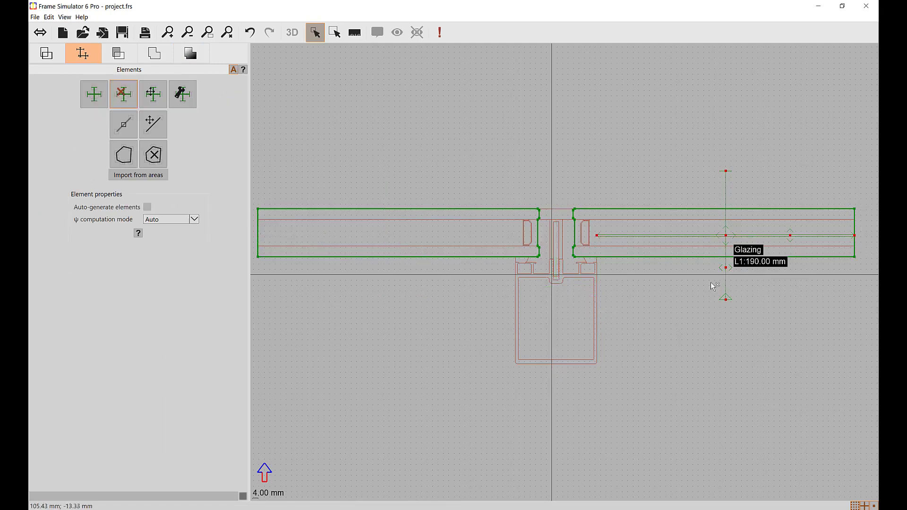
left_click(738, 262)
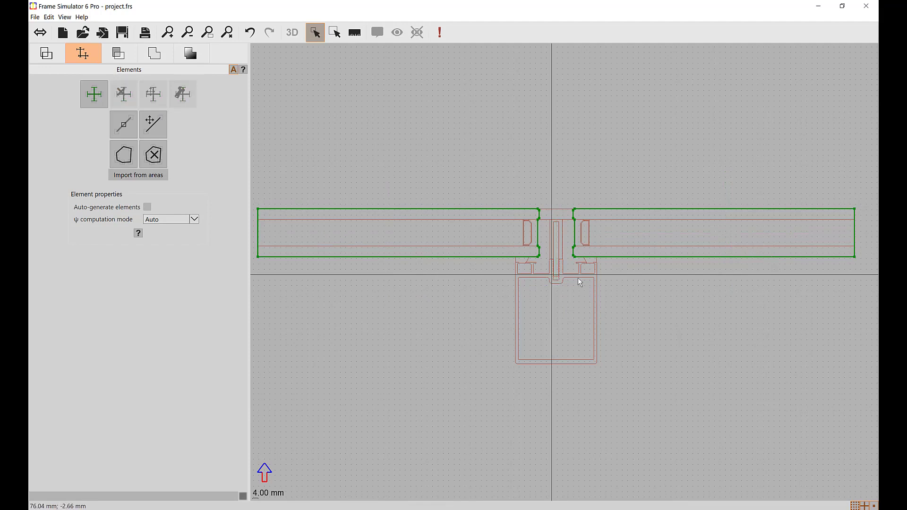
- Turn on automatic element generation and rerun the simulation
left_click(148, 207)
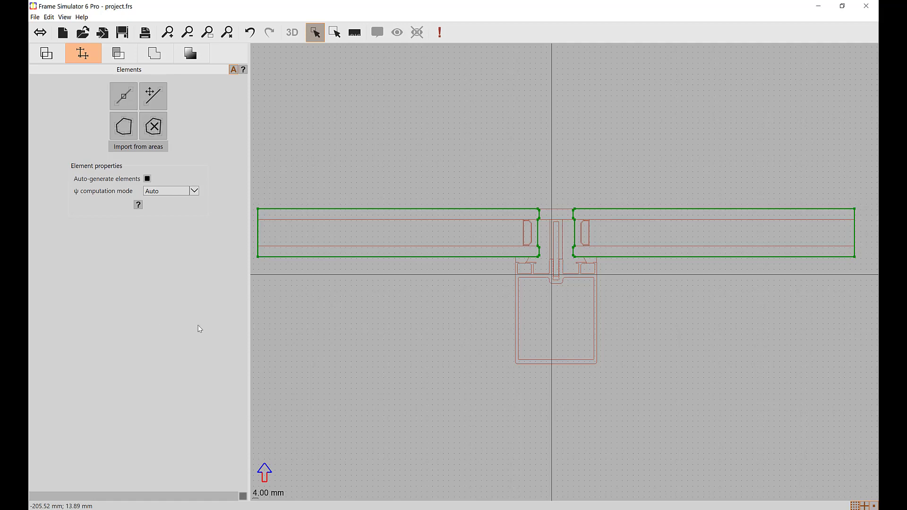
left_click(191, 53)
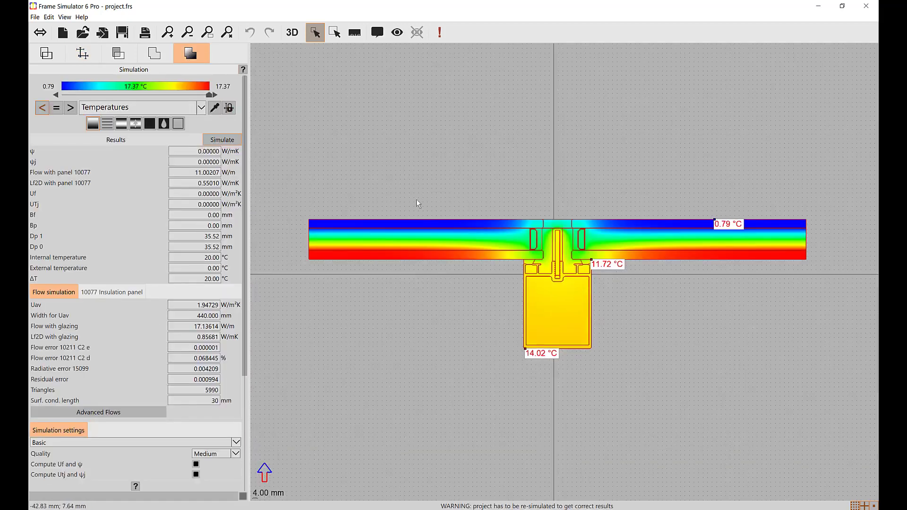
left_click(222, 139)
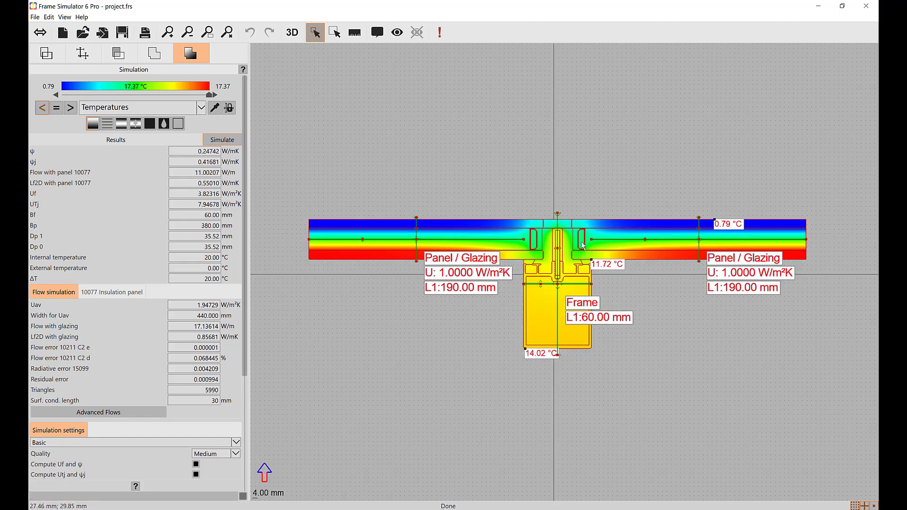
- Display the isotherms and examine them around the central joint
scroll(572, 243, "up", 2)
left_click(108, 126)
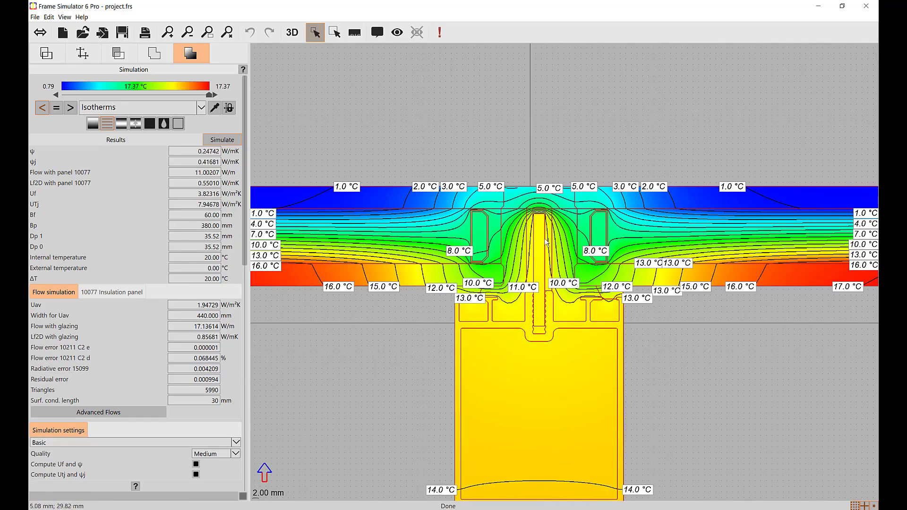
scroll(547, 242, "up", 2)
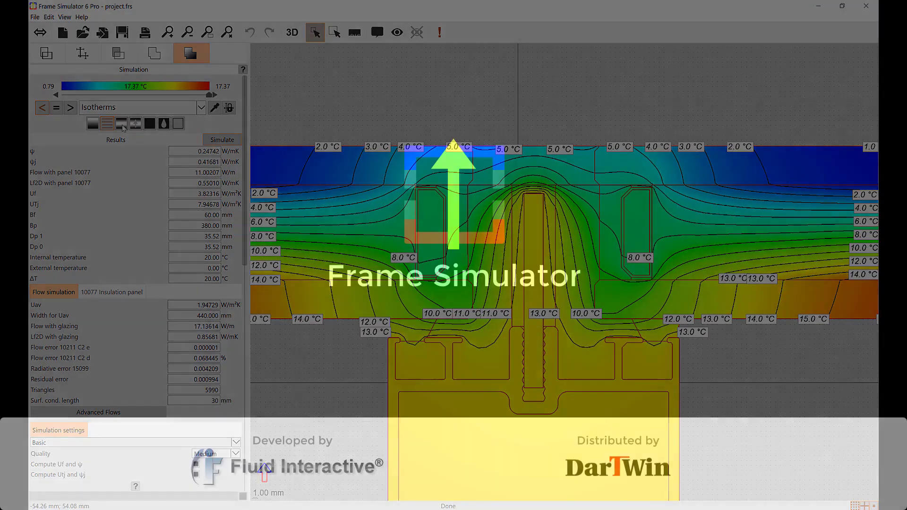